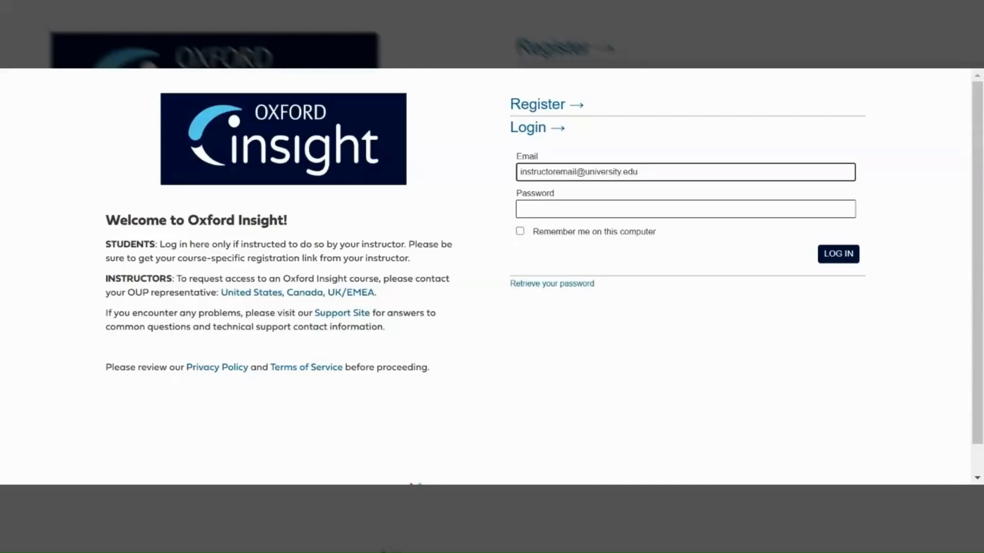
- Enter the account password and log in to Oxford Insight
left_click(521, 209)
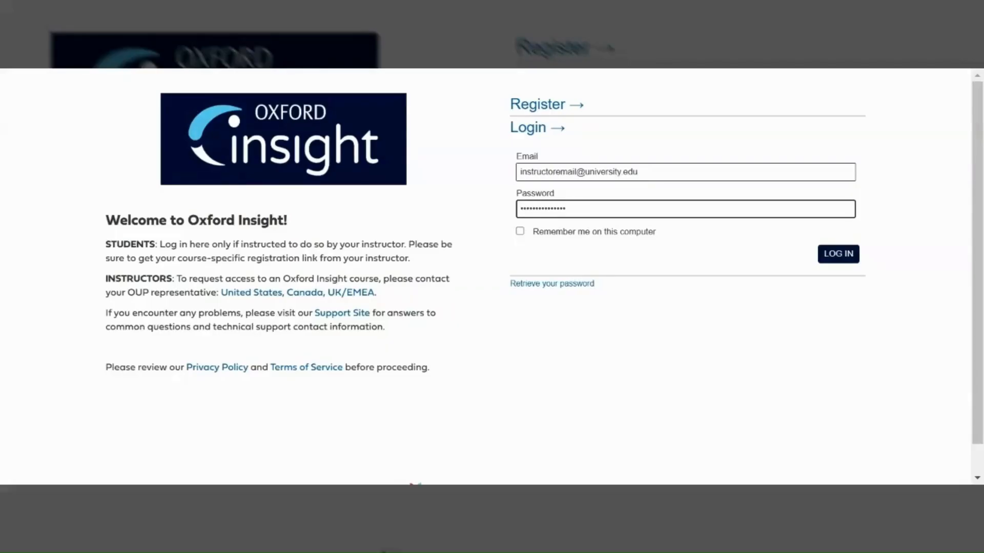
left_click(826, 256)
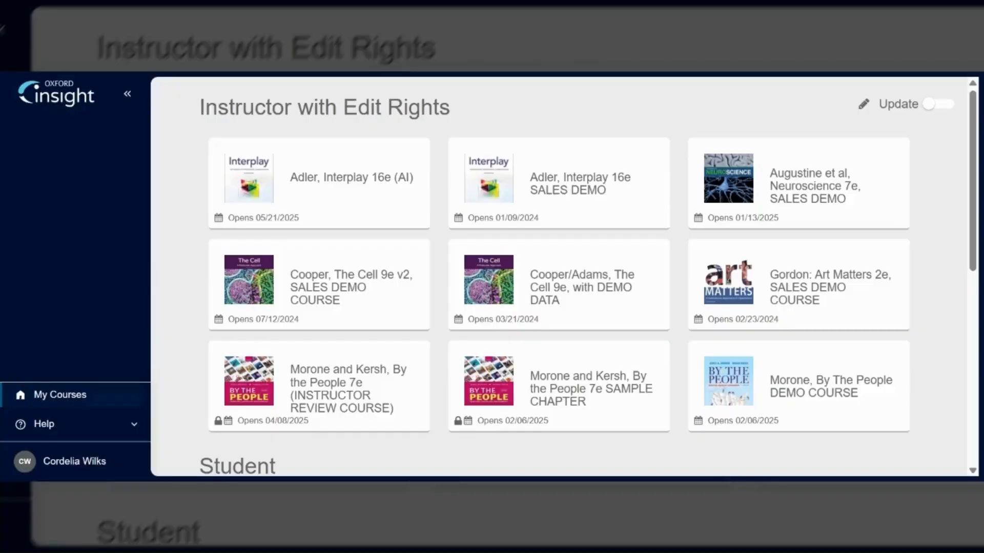
- Open the Gordon: Art Matters 2e, SALES DEMO COURSE and switch the view to Authoring Mode
left_click(771, 287)
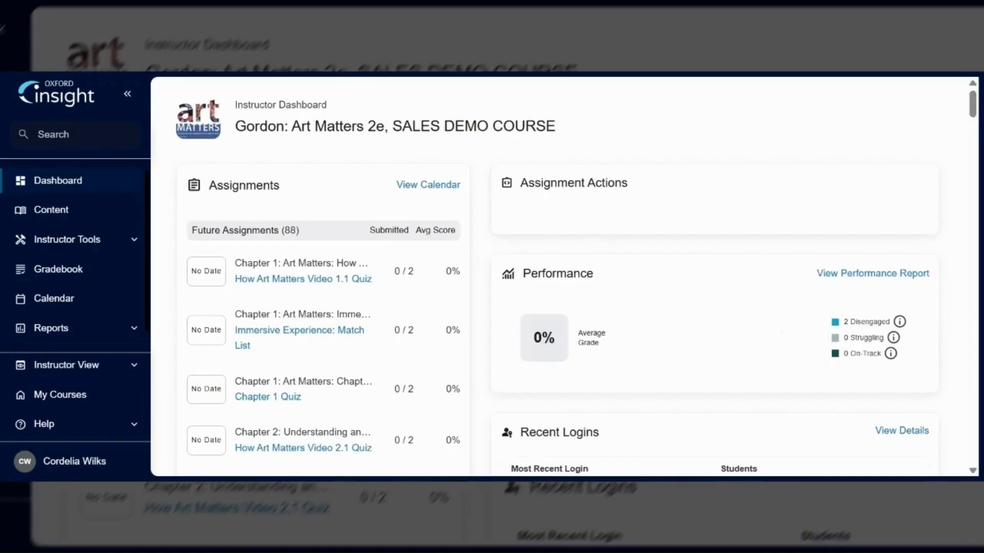
left_click(126, 367)
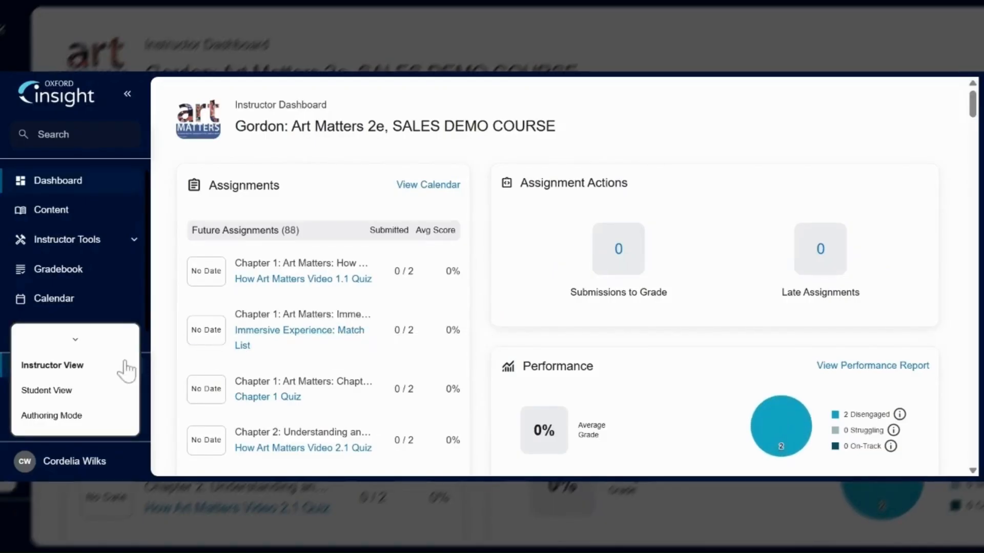
left_click(72, 417)
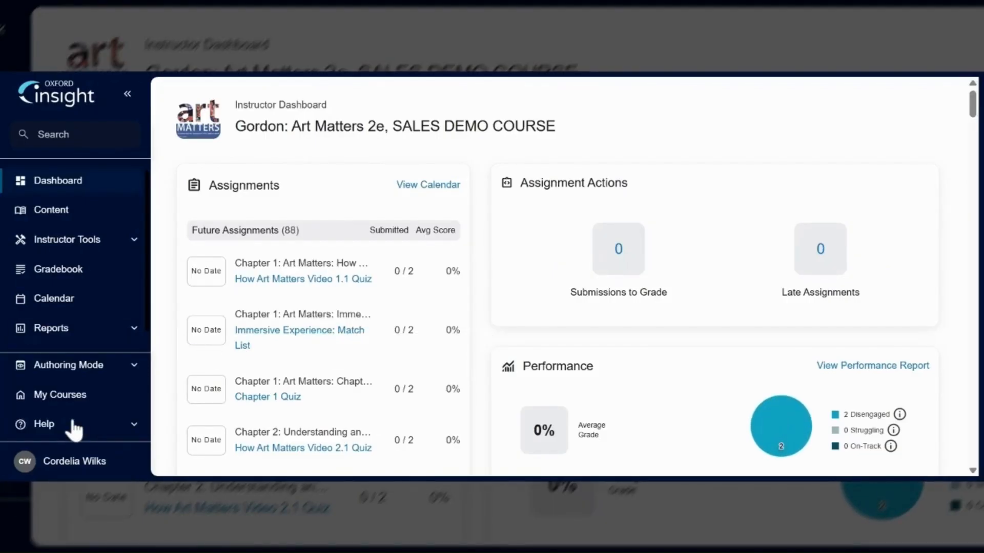
- Go to the course home content and open Chapter 2: Understanding and Defining Art for editing
left_click(99, 211)
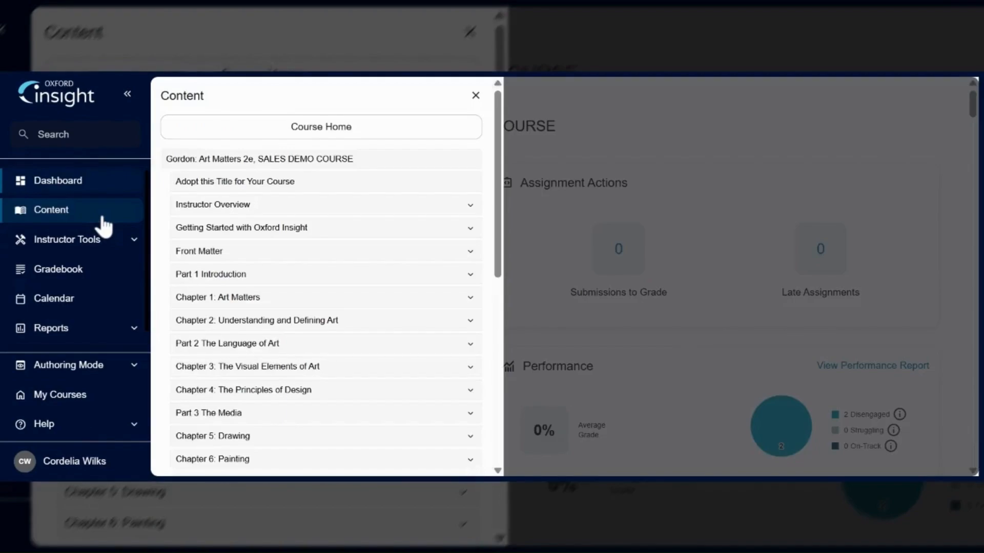
left_click(264, 135)
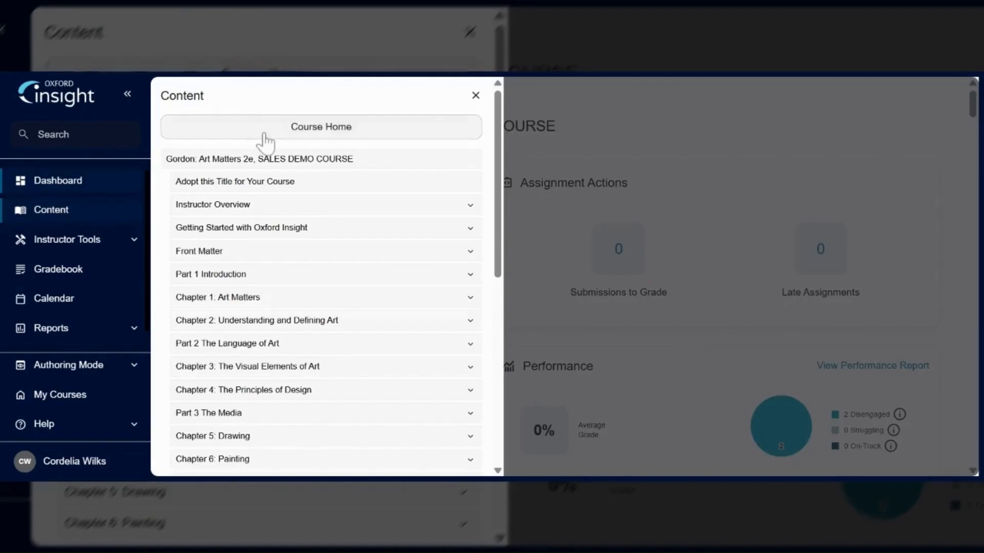
left_click_drag(970, 141, 973, 197)
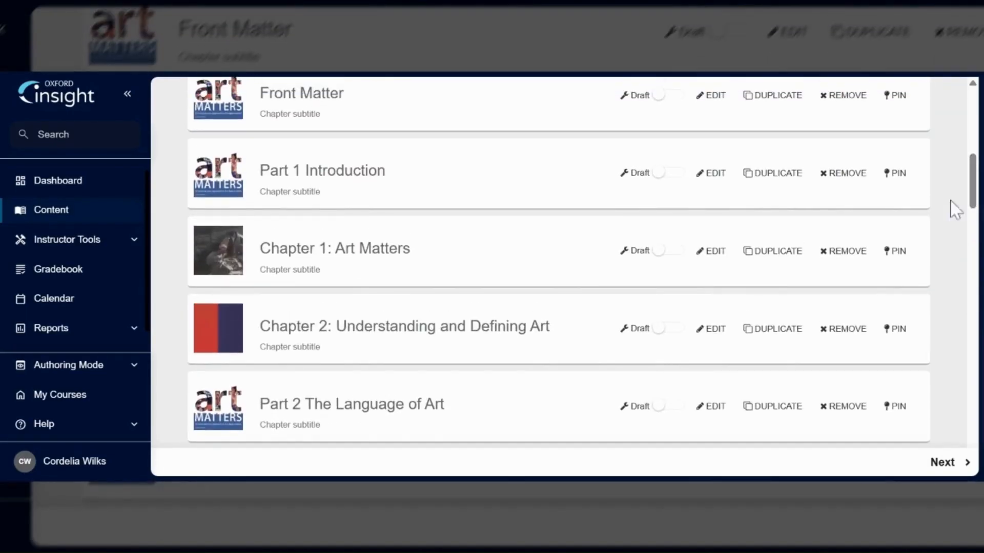
left_click(713, 331)
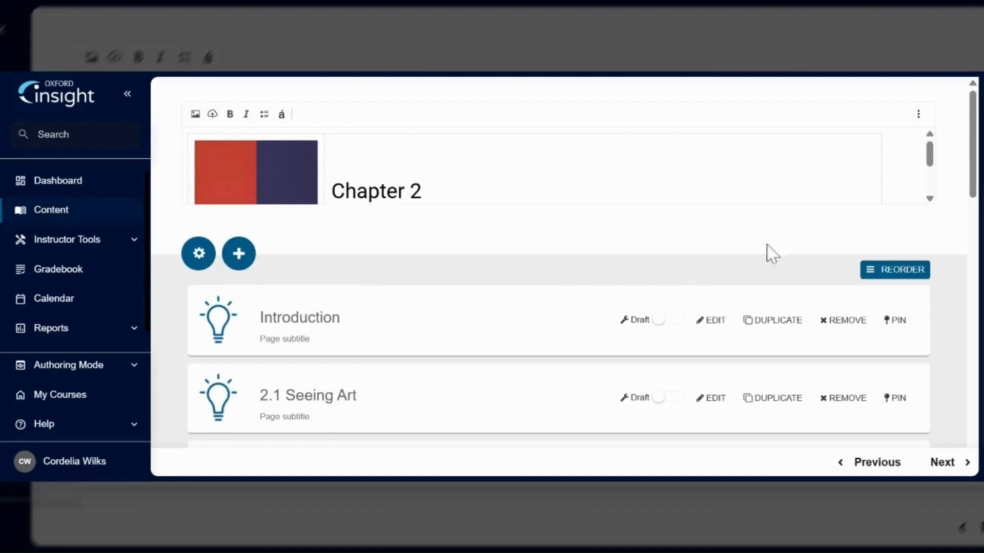
- Open the Chapter 2 Quiz page and start editing its assessment
left_click_drag(973, 192, 981, 374)
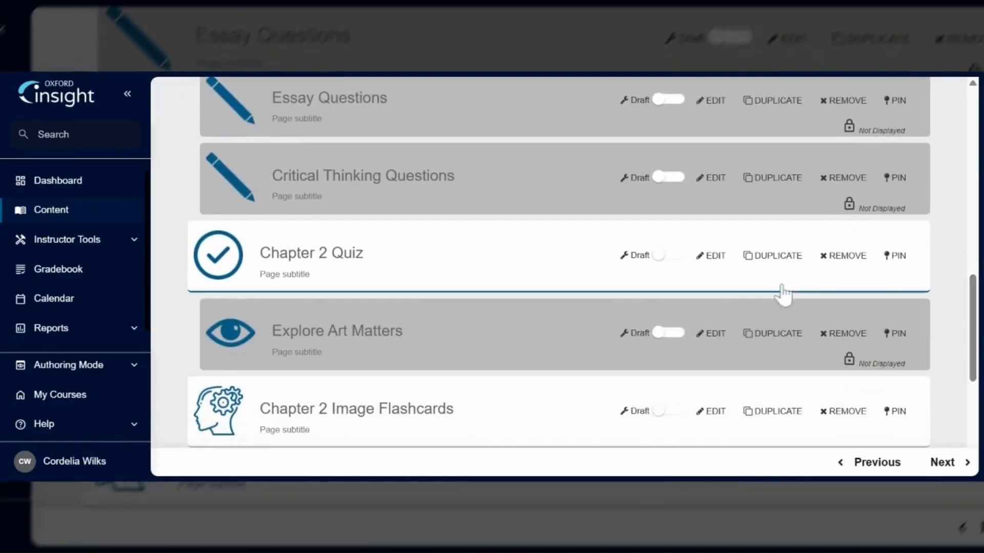
left_click(714, 256)
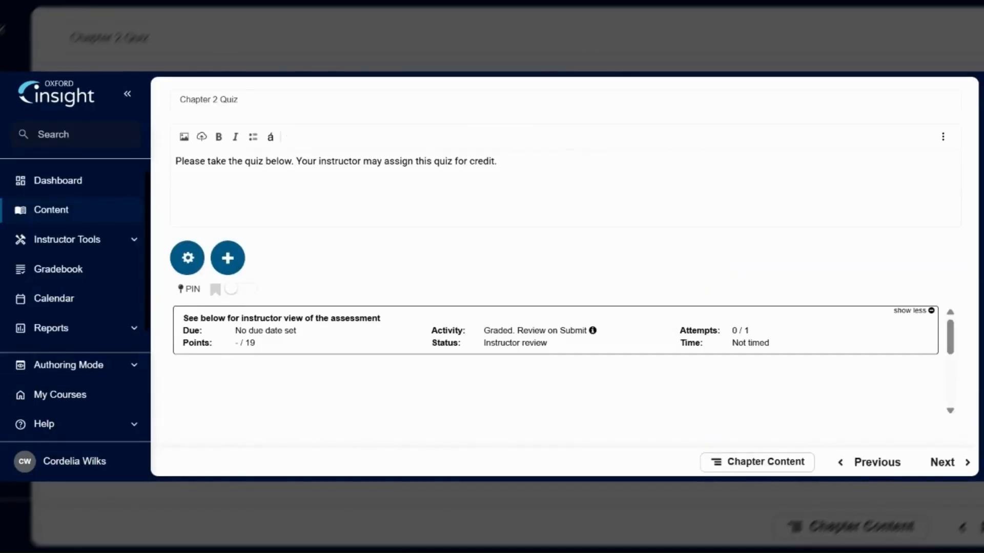
mouse_move(917, 324)
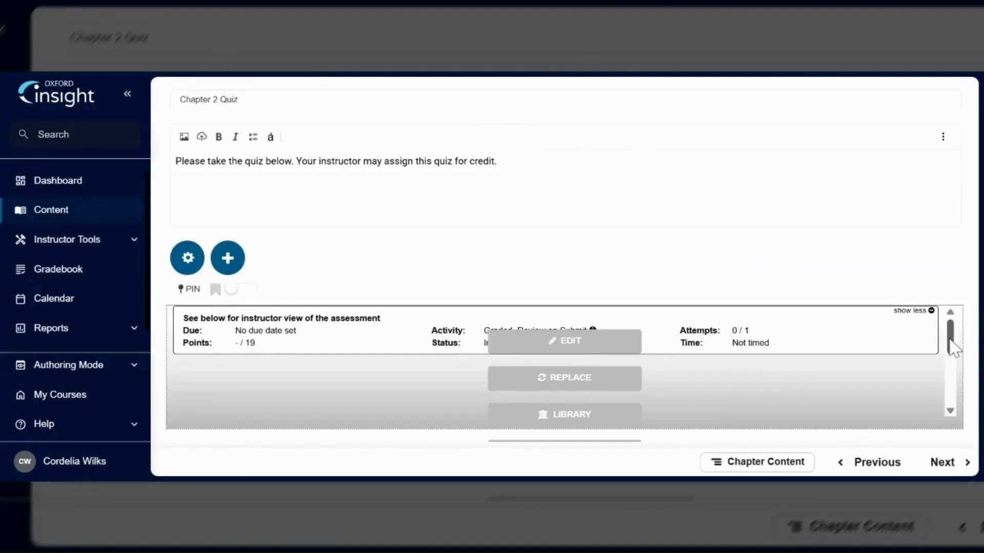
left_click(589, 348)
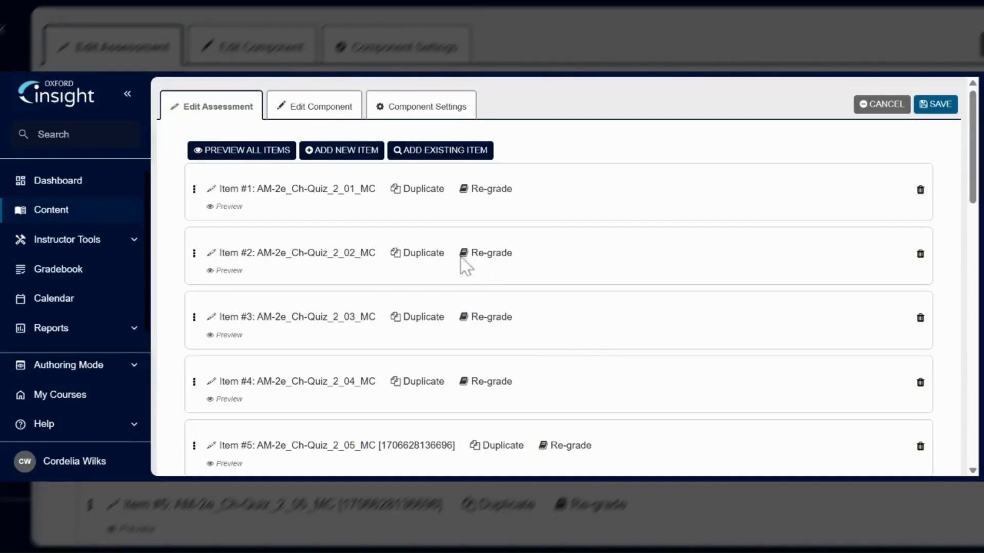
- Add a new item to the quiz and rename its reference to New question 1
left_click(352, 153)
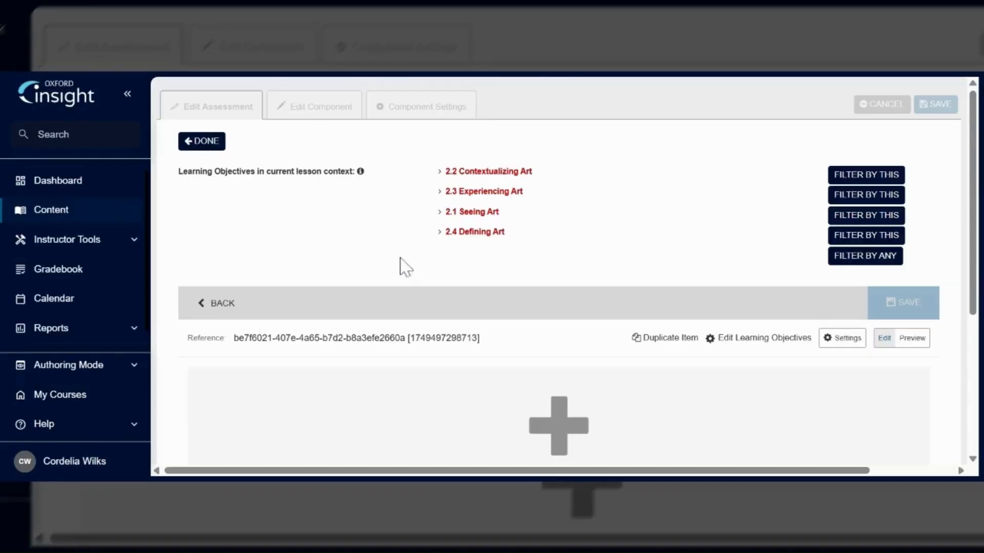
left_click(416, 338)
key("ctrl+a")
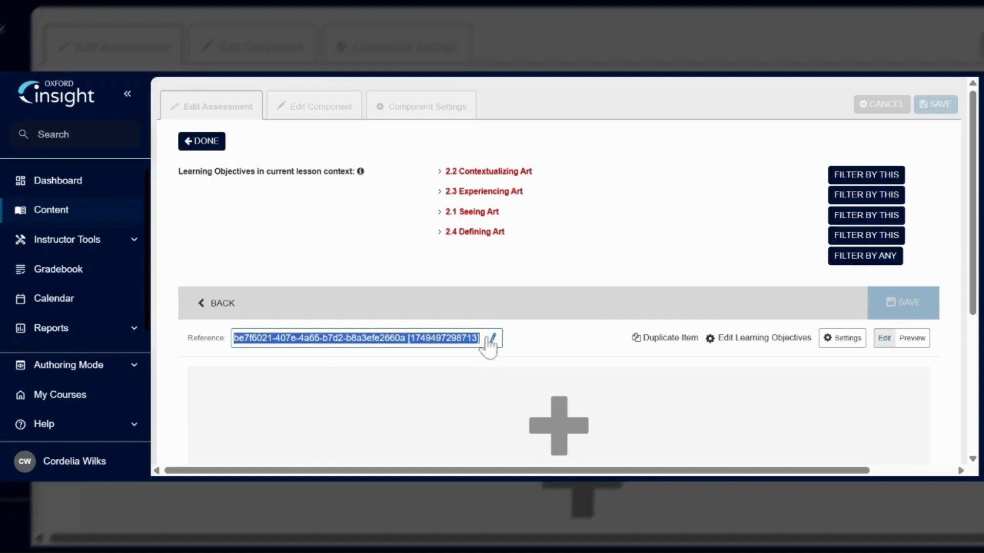
type("New question 1")
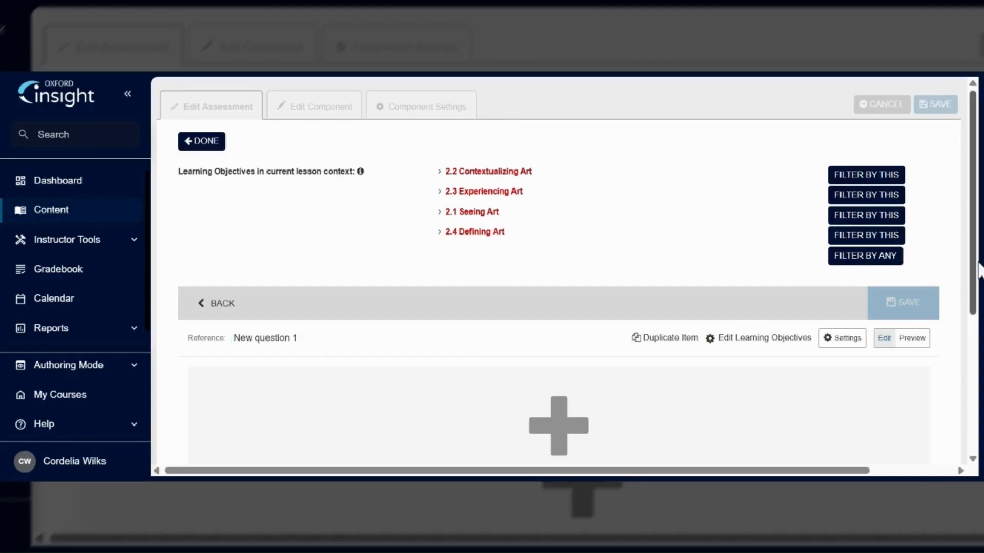
- Add a question to the new item, browsing the question categories and choosing True or false
scroll(717, 338, "down", 2)
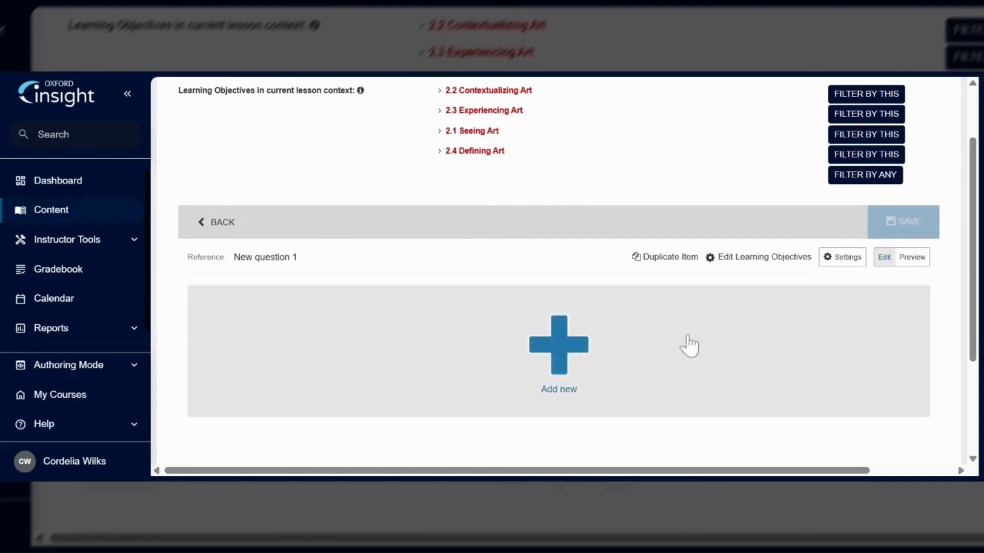
left_click(557, 359)
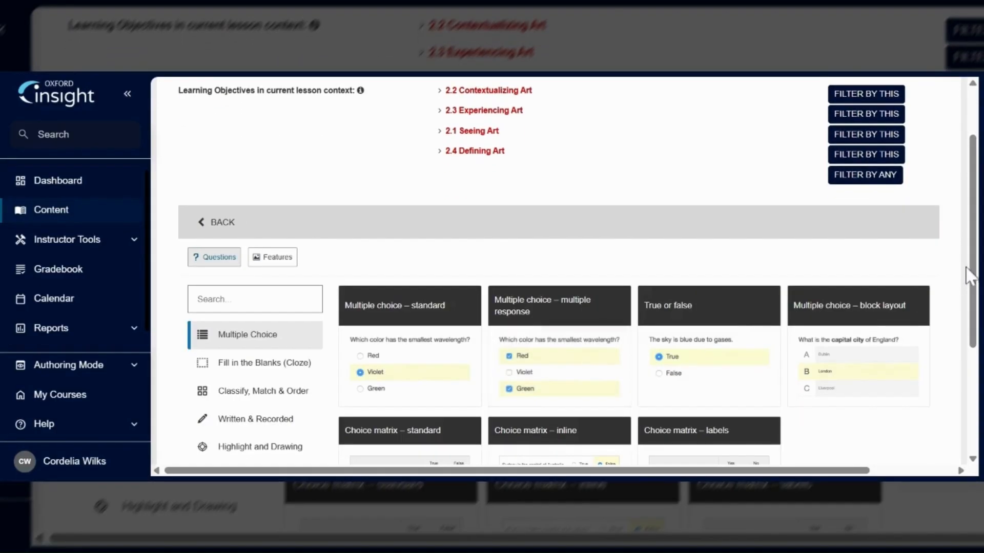
left_click_drag(971, 270, 977, 338)
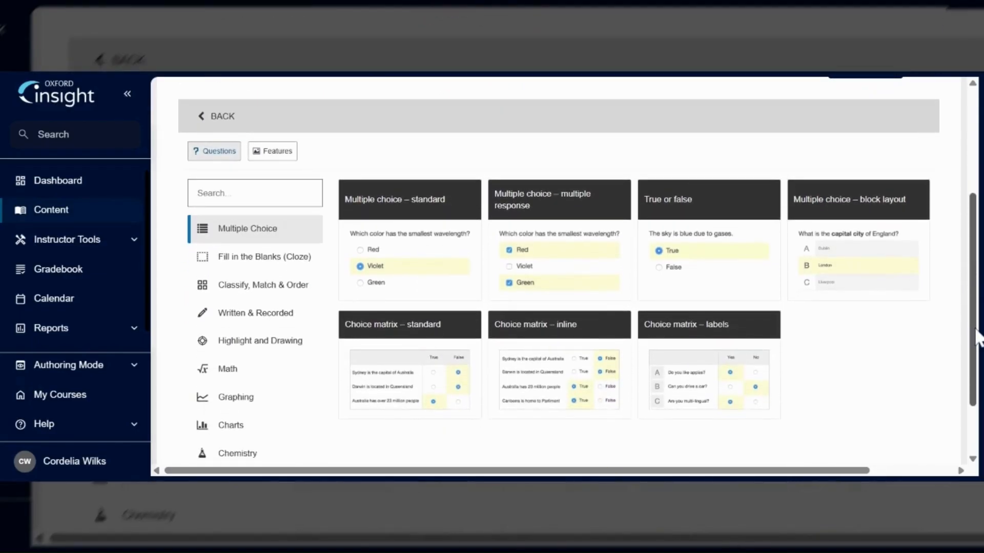
left_click(244, 323)
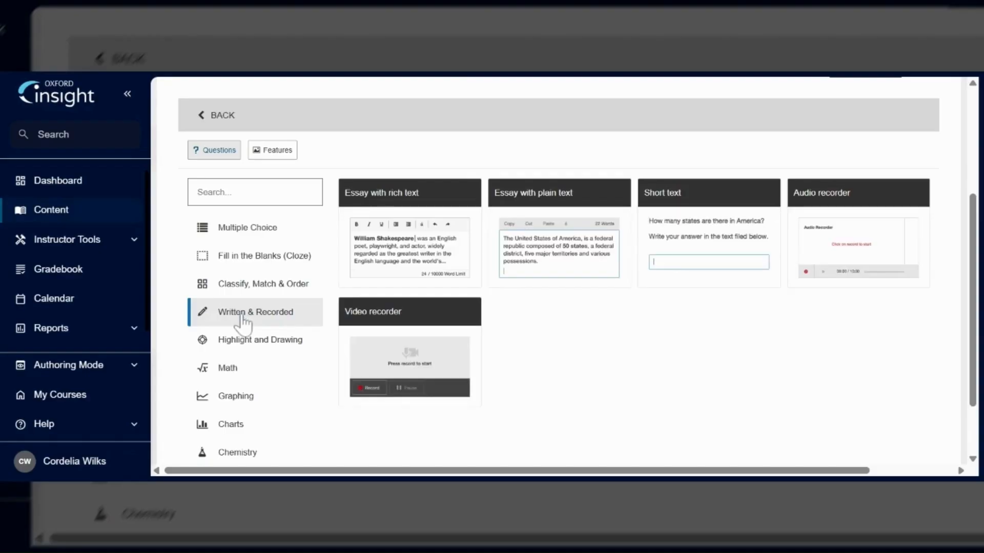
left_click(247, 287)
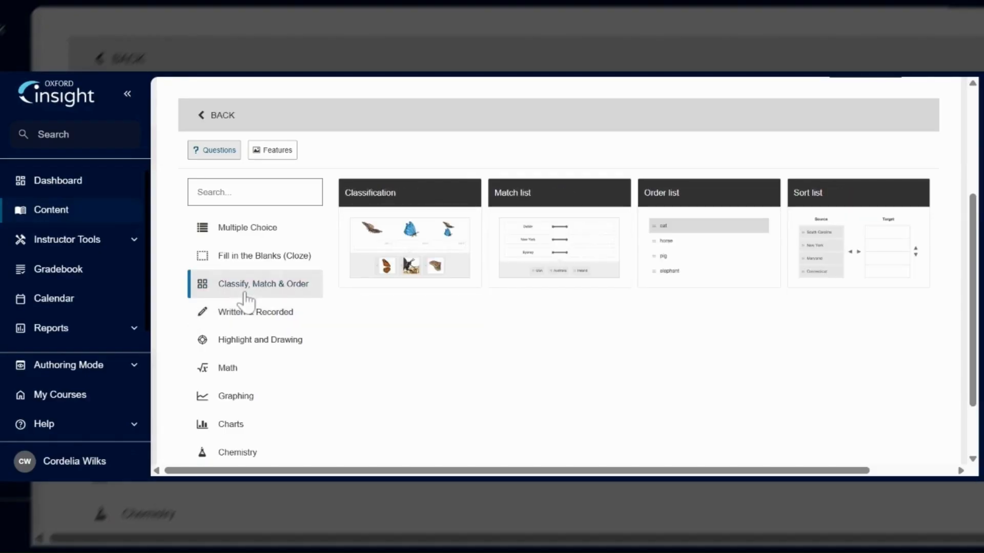
left_click(259, 239)
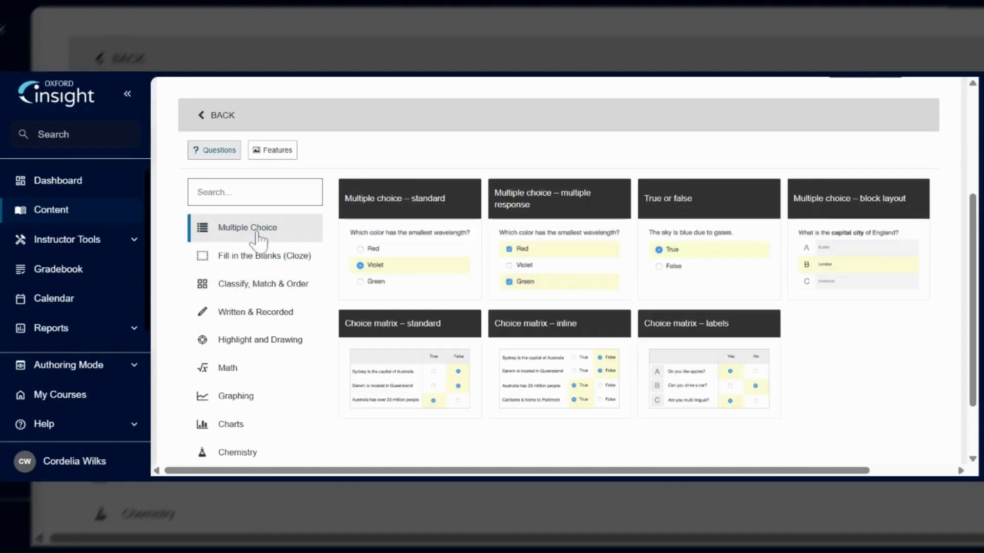
left_click(699, 259)
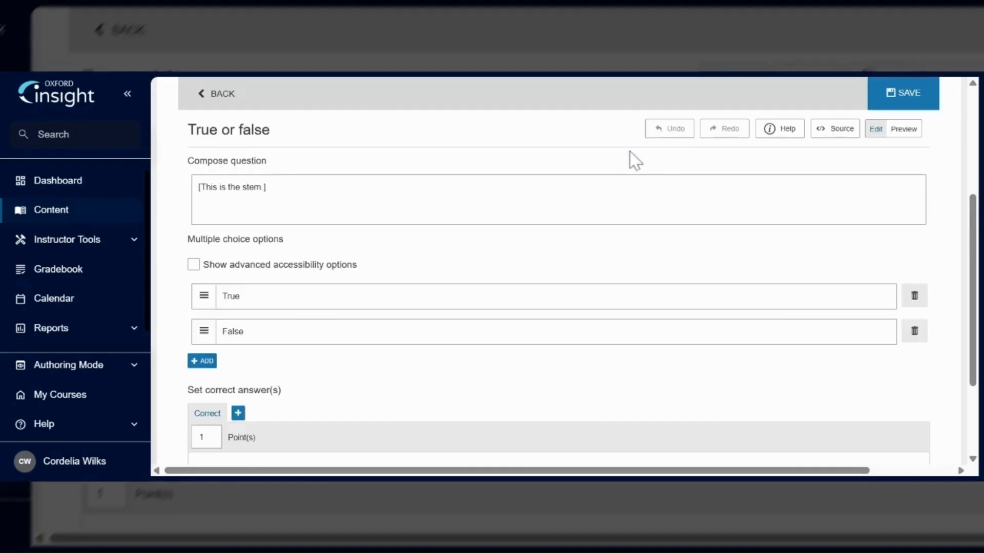
- Write the stem Example question. and answer choices Example answer choice and Example answer choice 2
left_click(586, 180)
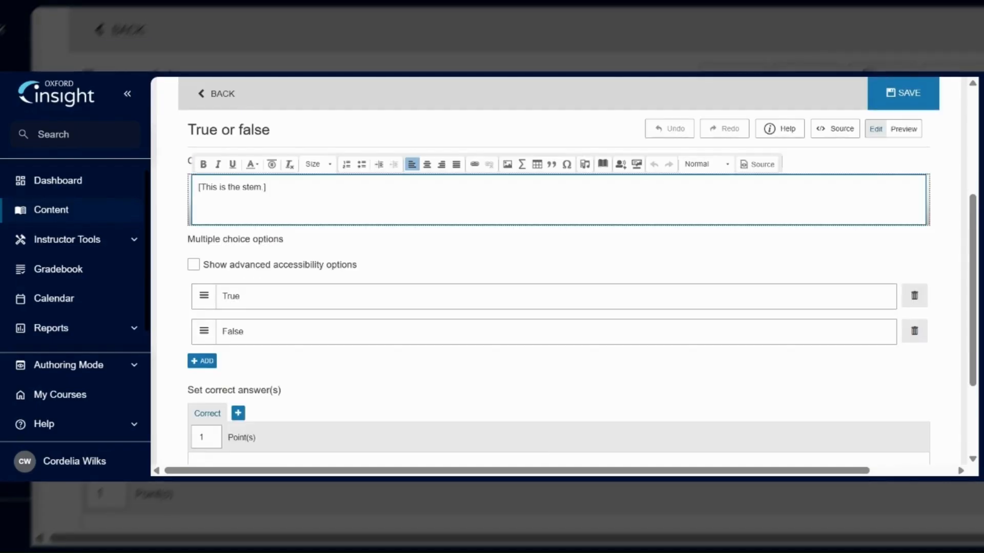
key("ctrl+a")
type("Ex")
left_click(489, 297)
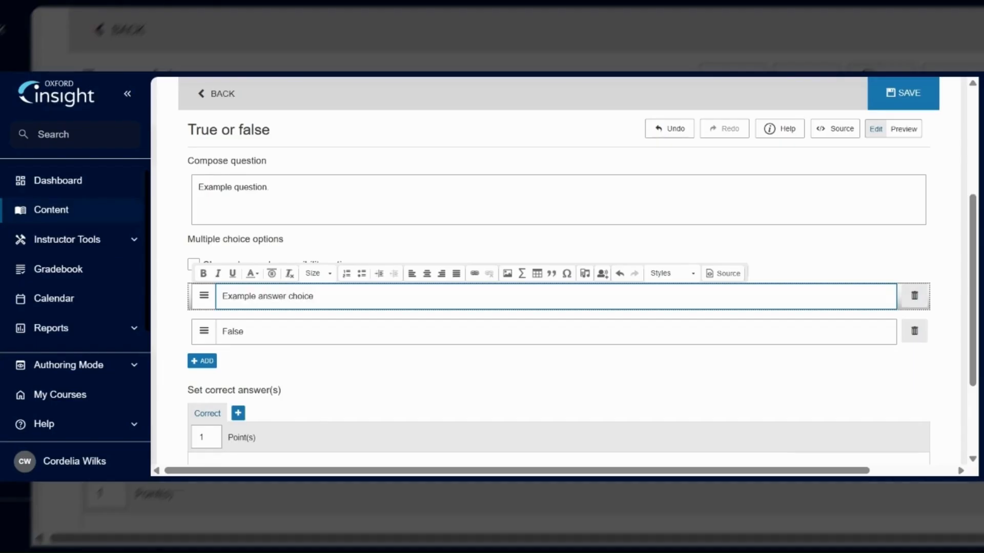
left_click(244, 331)
type("Example answer choice 2")
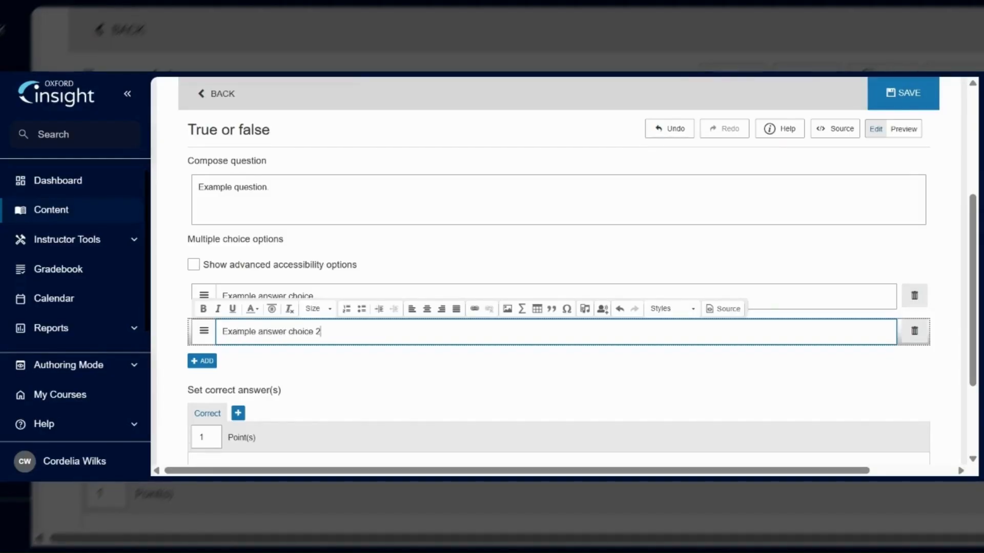
- Mark Example answer choice as correct, set the question to 10 points, and save it
scroll(644, 379, "down", 2)
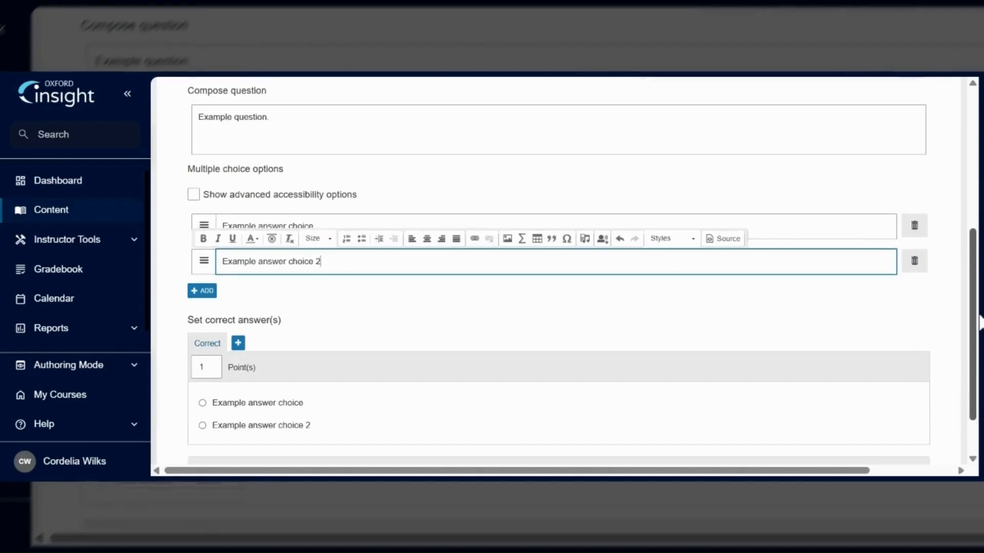
left_click(253, 403)
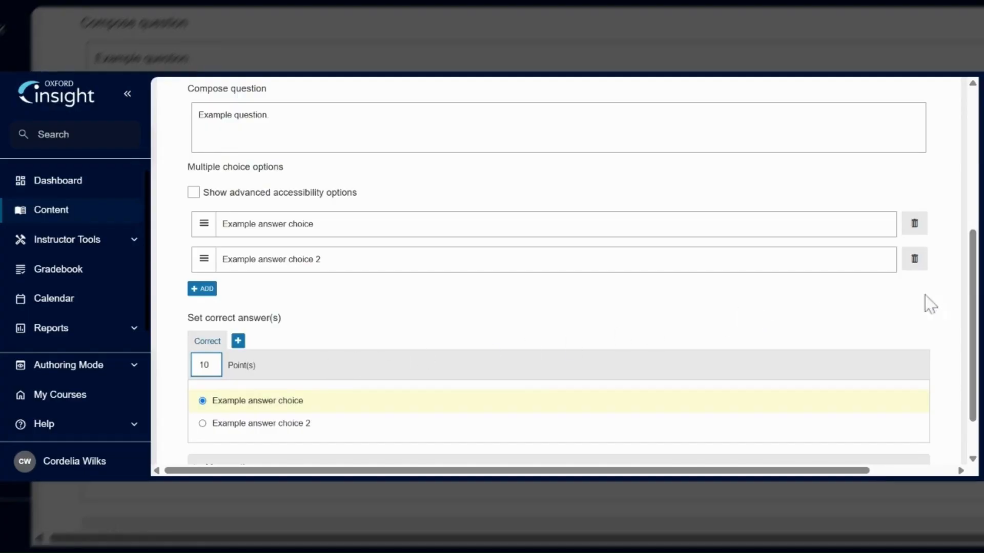
left_click_drag(970, 308, 975, 202)
left_click(902, 228)
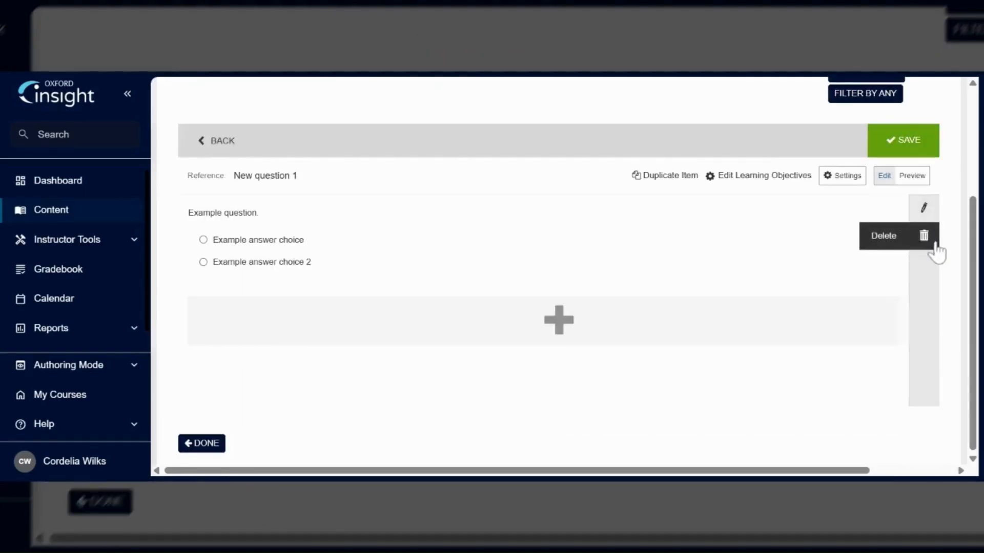
- Finish the new item and open the browser for adding existing items to the quiz
left_click(214, 450)
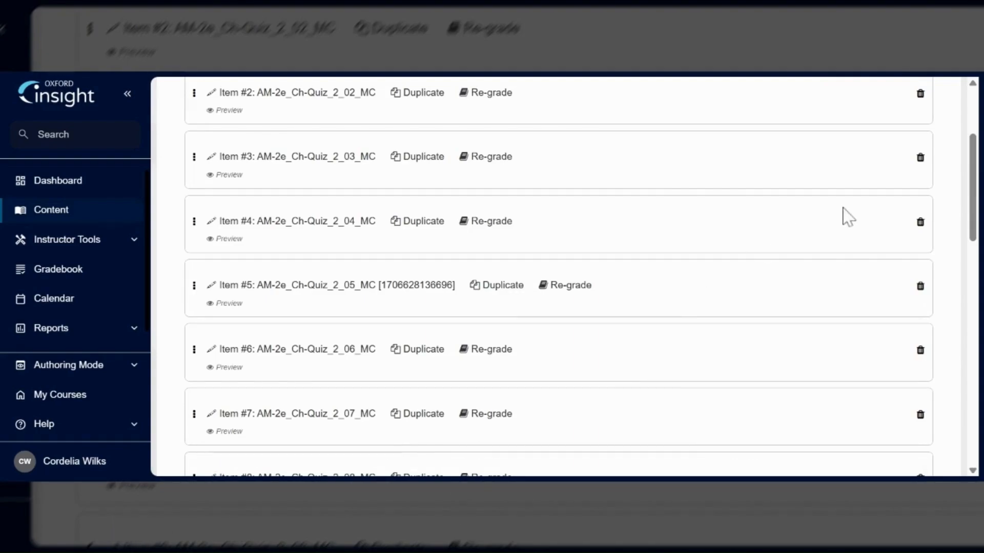
left_click_drag(971, 228, 923, 182)
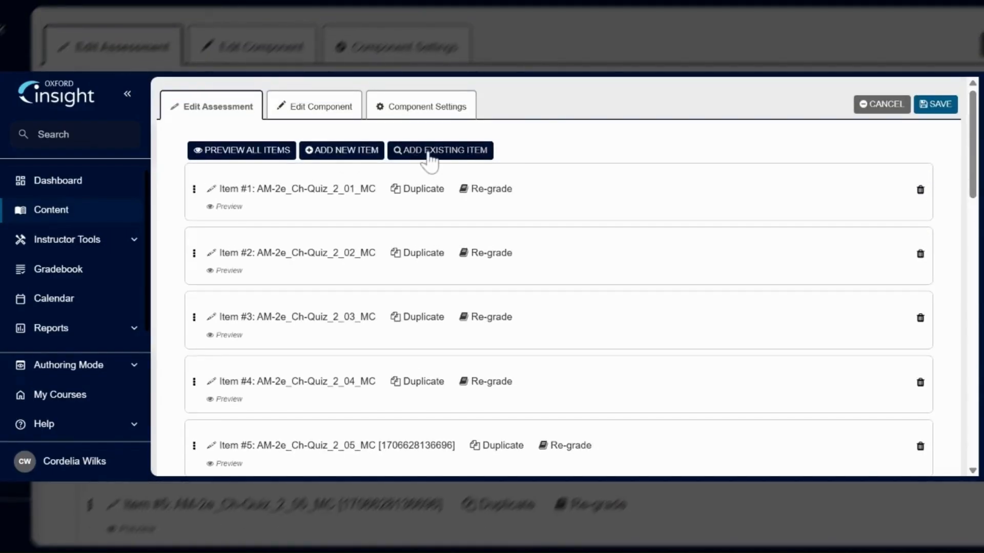
left_click(431, 149)
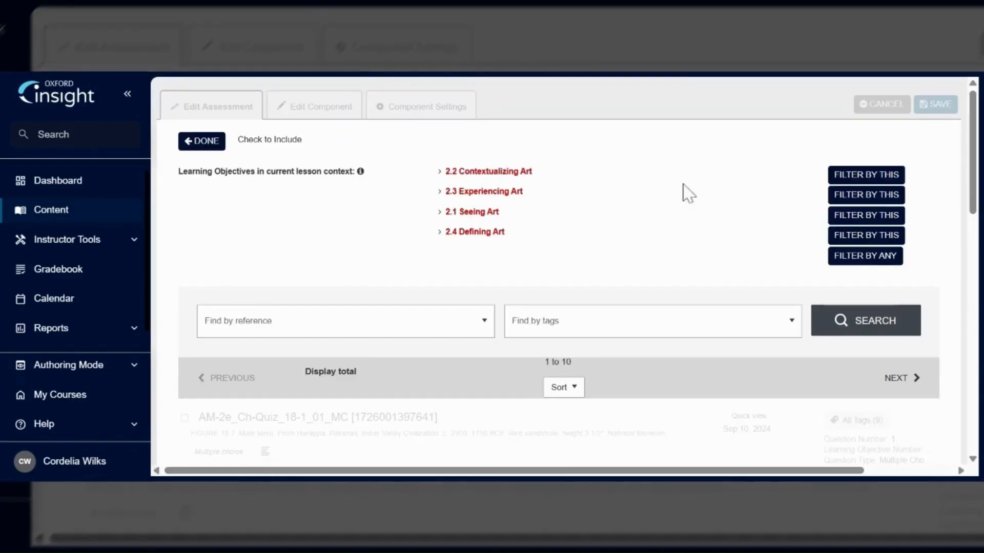
- Filter the existing items by Question / Feature Type sharedpassage and run the search
left_click_drag(970, 190, 948, 240)
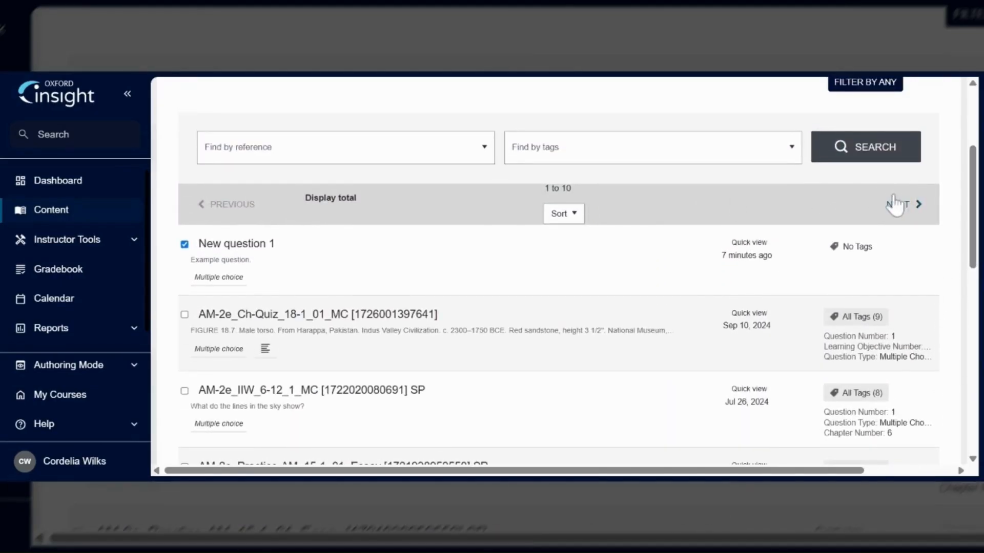
left_click(485, 148)
left_click(477, 279)
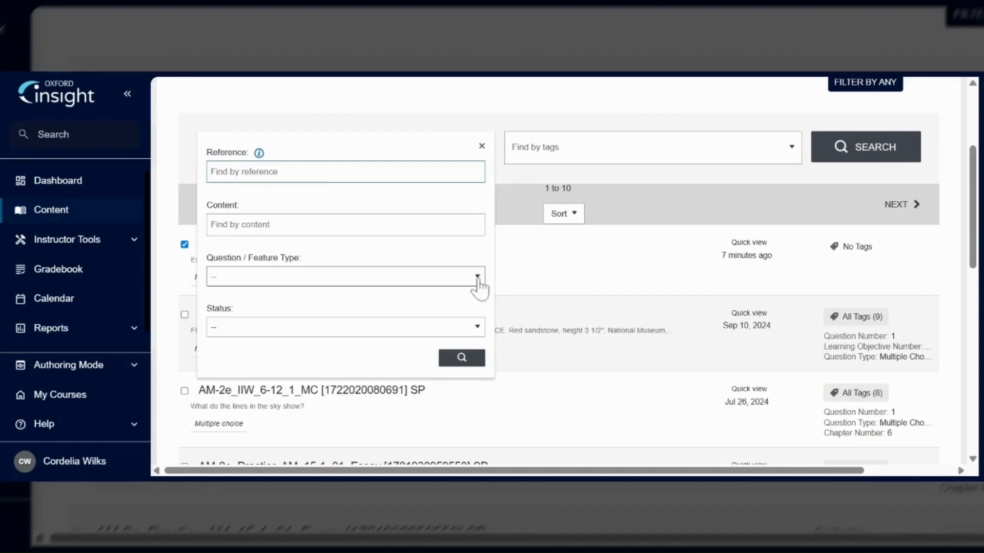
left_click(462, 323)
left_click(461, 358)
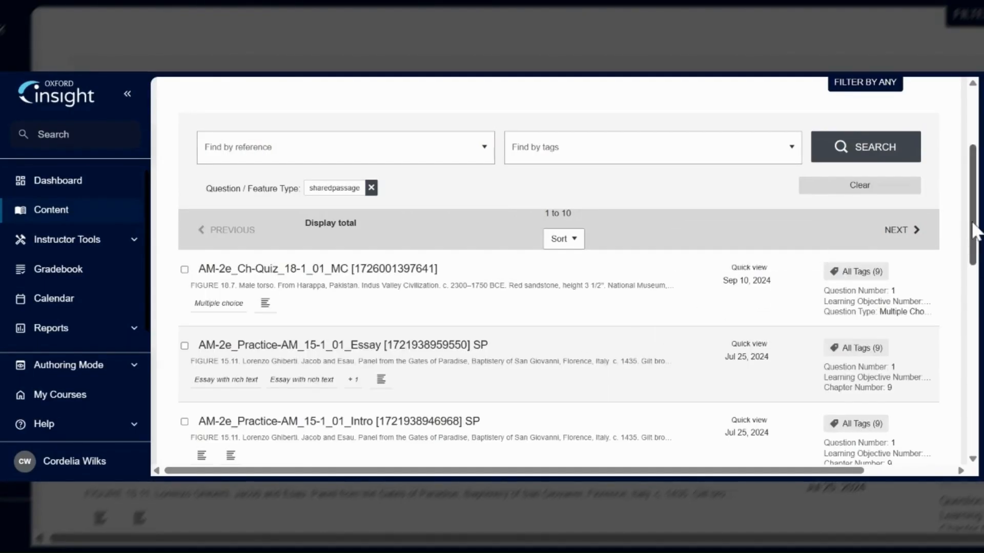
- Select the AM-2e_MG-Activity_10 item from the filtered results and finish adding it to the quiz
scroll(974, 231, "down", 4)
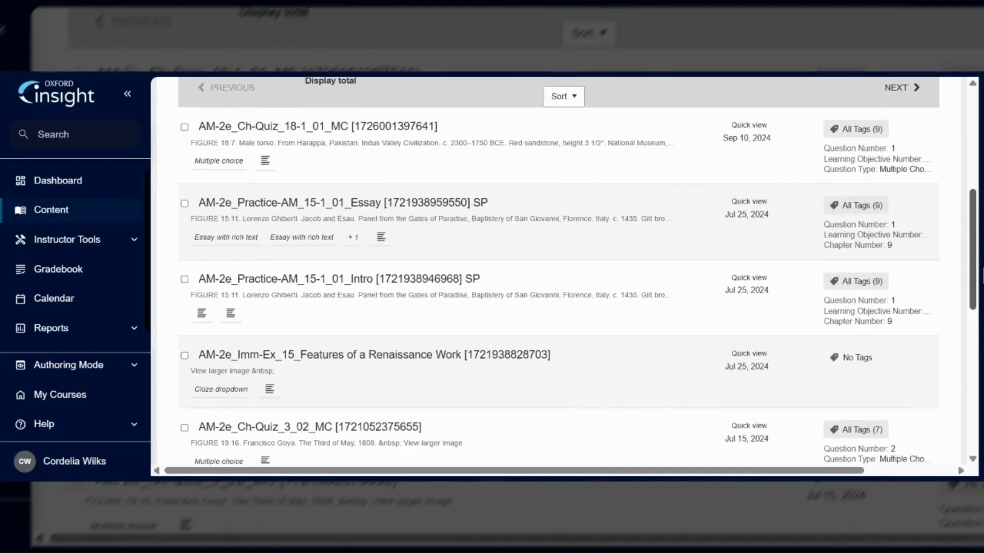
scroll(559, 271, "down", 6)
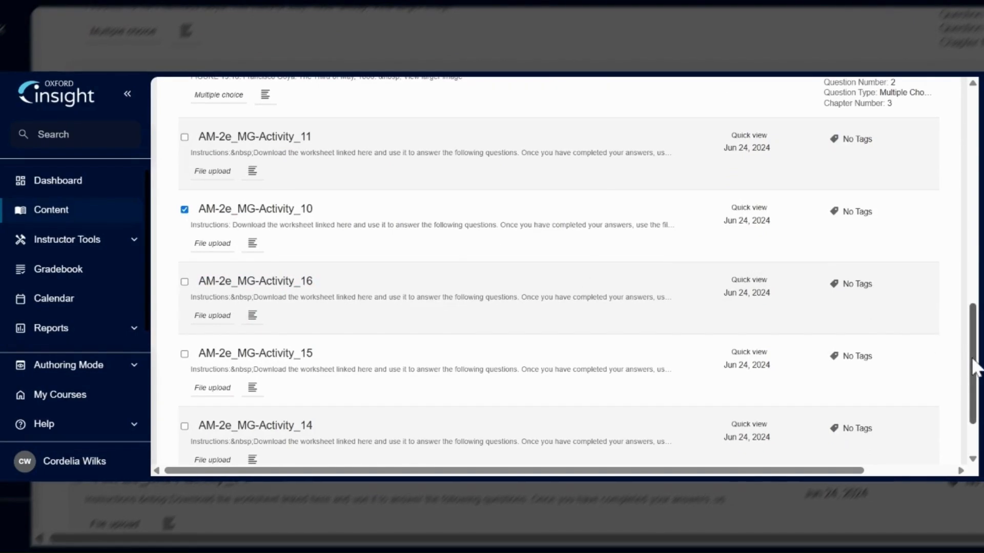
left_click_drag(970, 362, 976, 394)
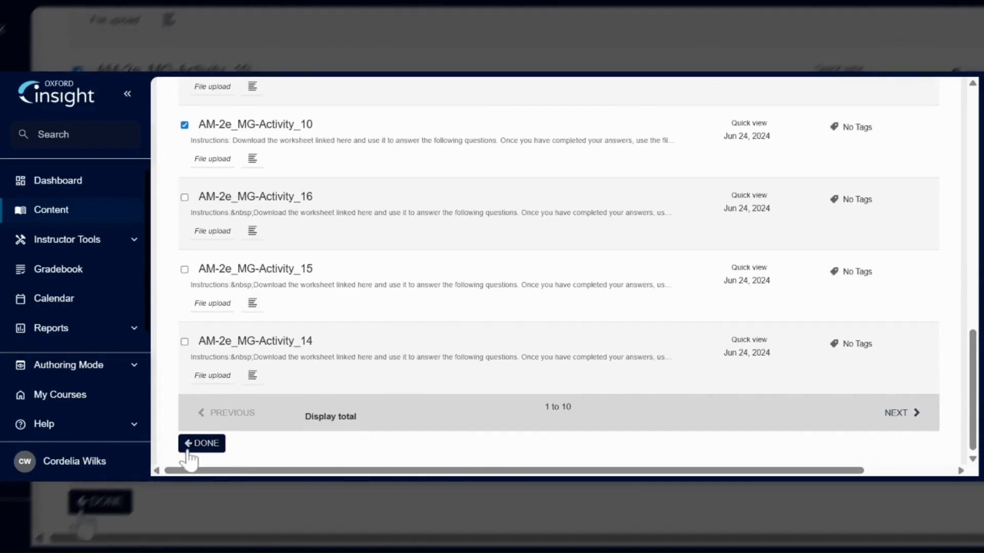
left_click(188, 445)
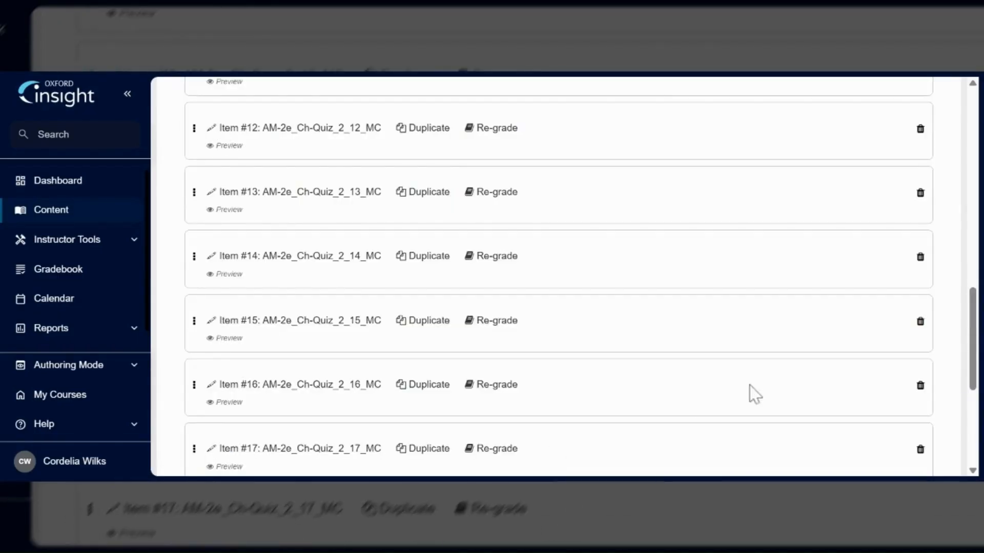
- Save the quiz with its newly added items
left_click_drag(971, 315, 982, 392)
scroll(953, 206, "up", 20)
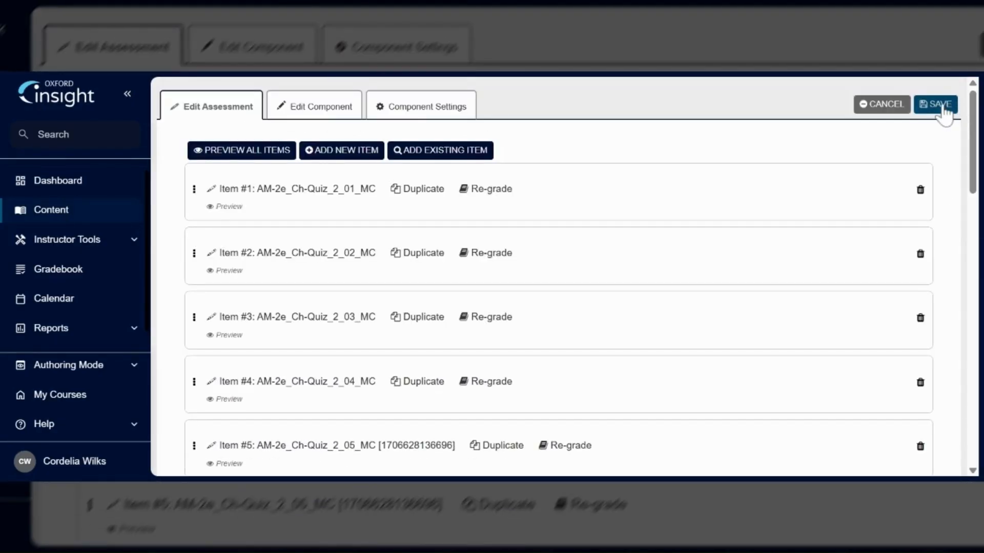
left_click(945, 108)
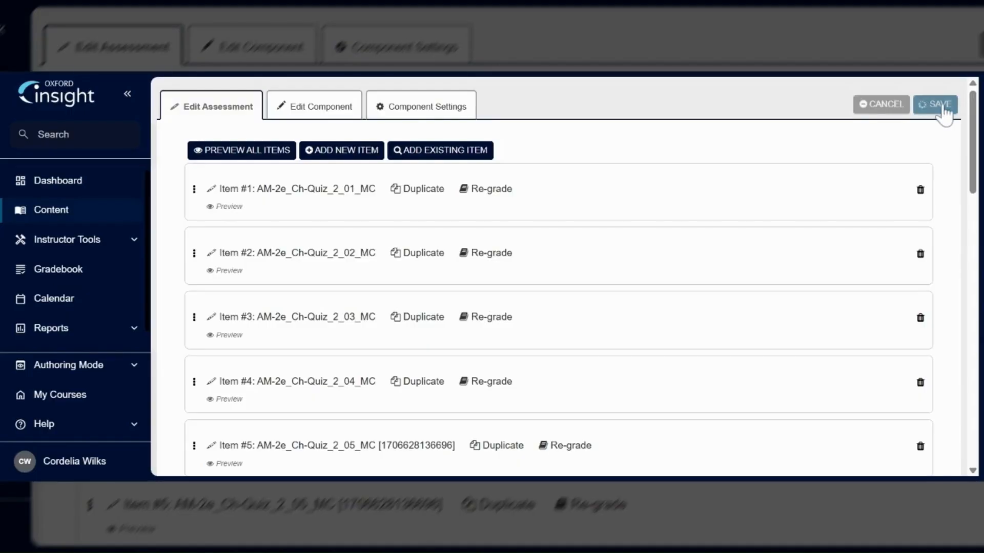
- Preview all quiz items inline, then turn the preview off
left_click(278, 154)
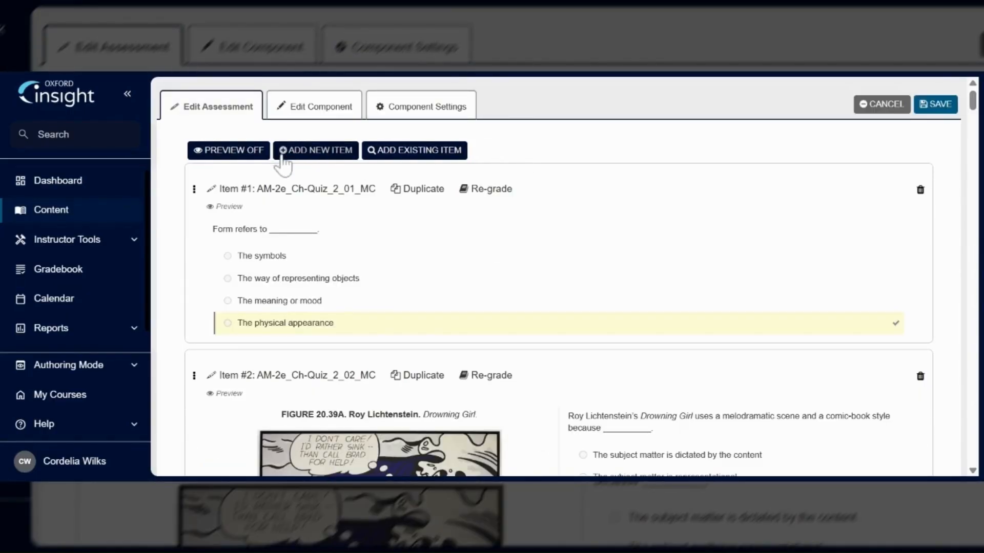
scroll(973, 125, "down", 5)
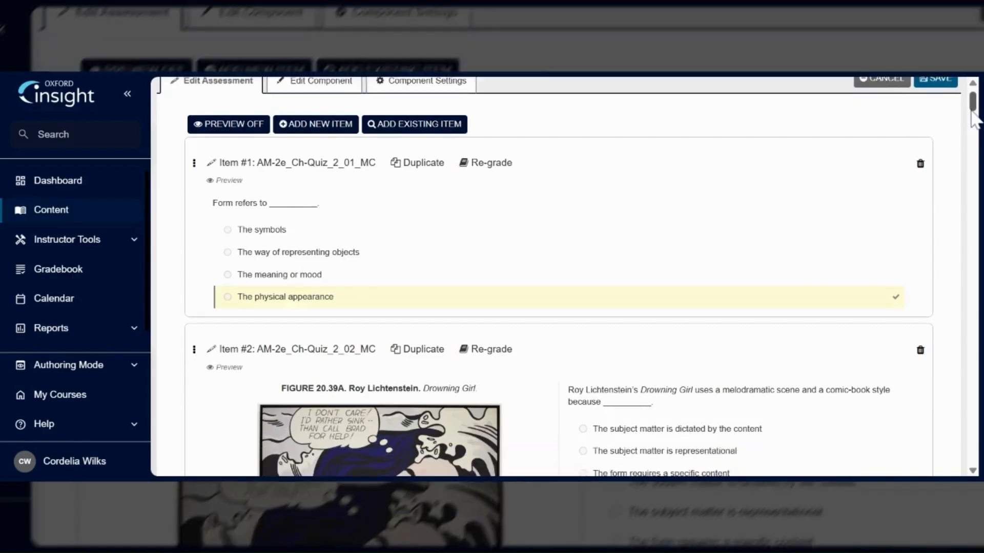
left_click_drag(973, 131, 972, 102)
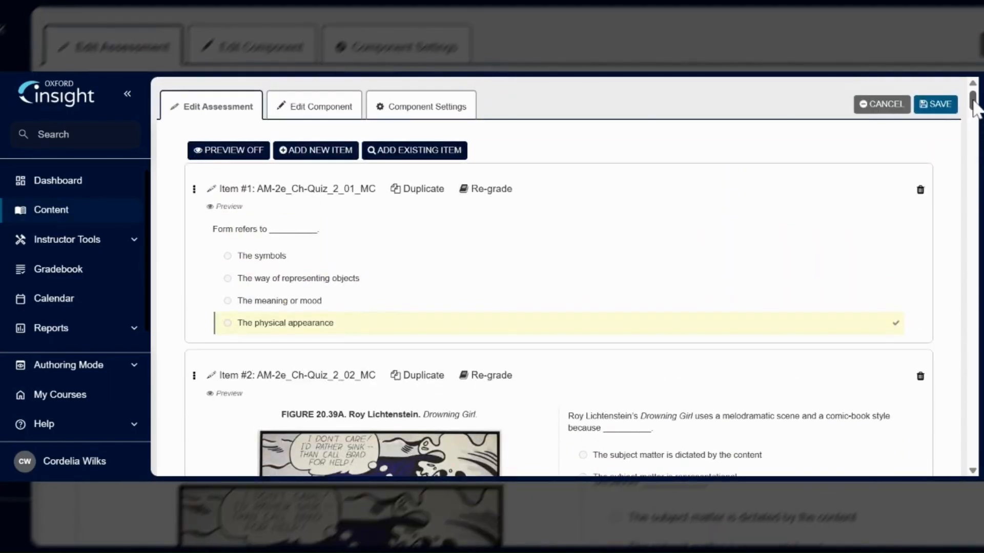
left_click(264, 153)
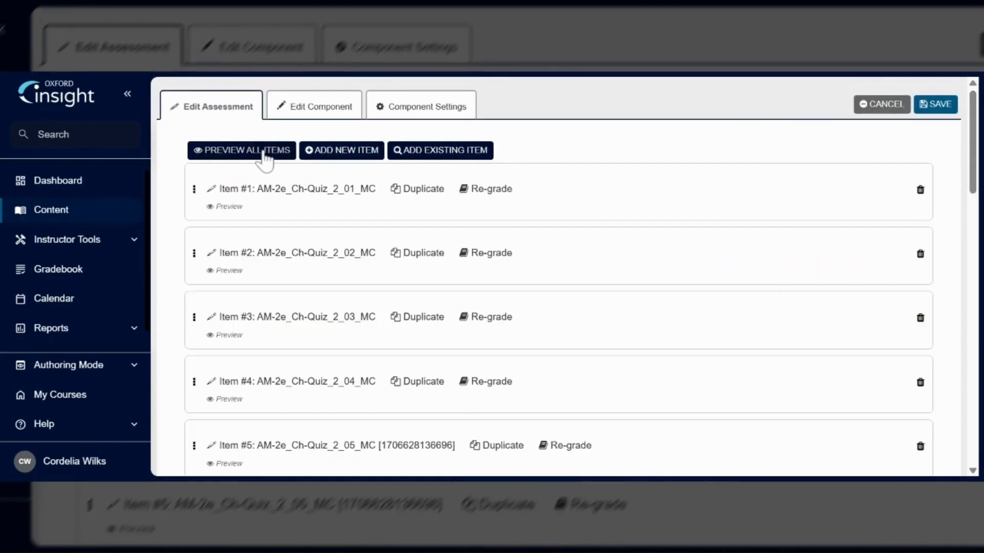
- Try the Chapter 2 Quiz in Student View, stepping through the first questions, then return to Authoring Mode
left_click(125, 377)
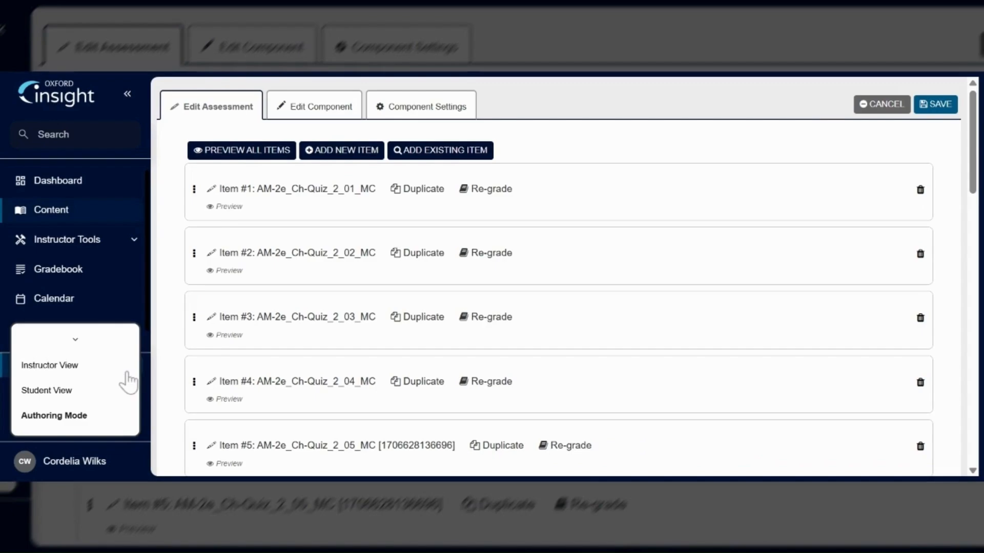
left_click(67, 392)
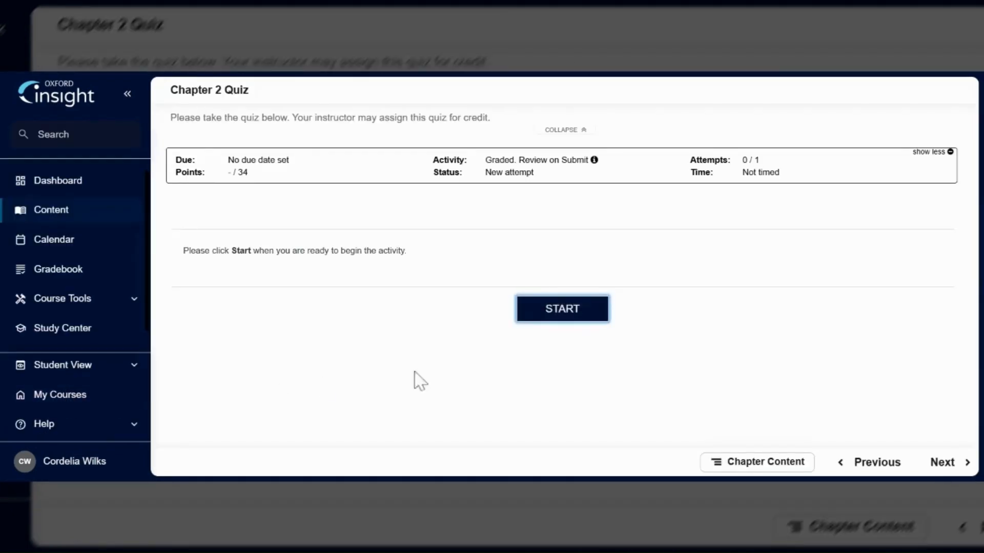
left_click(578, 316)
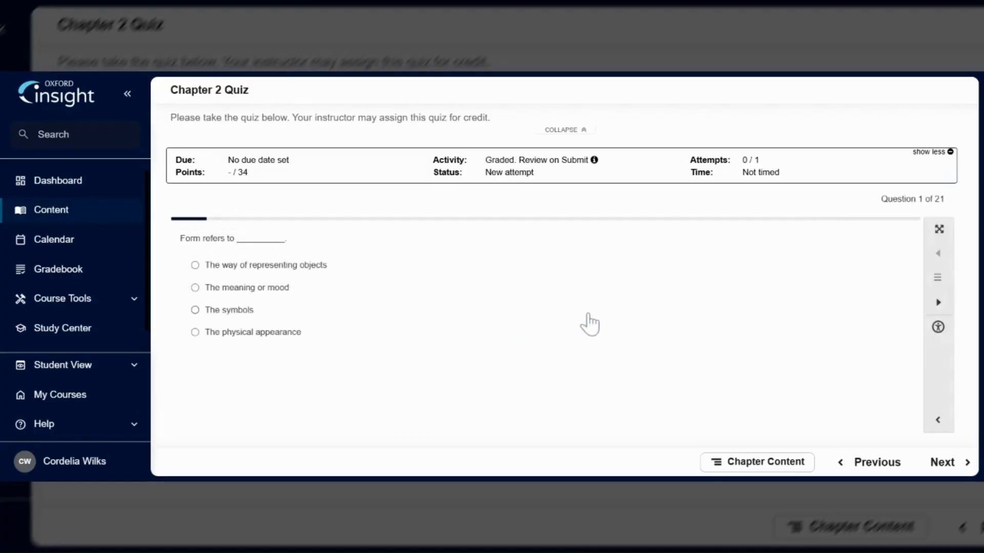
left_click(938, 303)
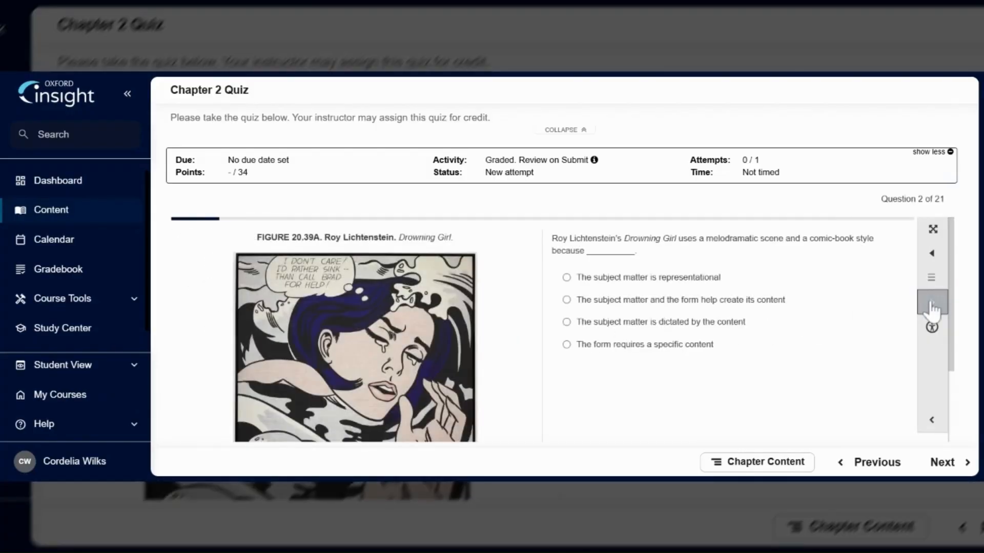
left_click(937, 305)
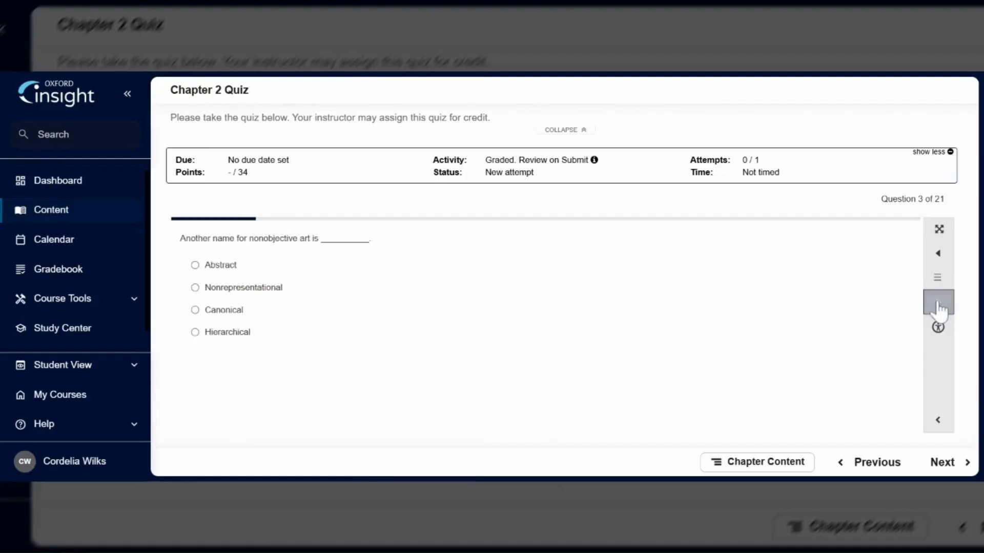
left_click(135, 371)
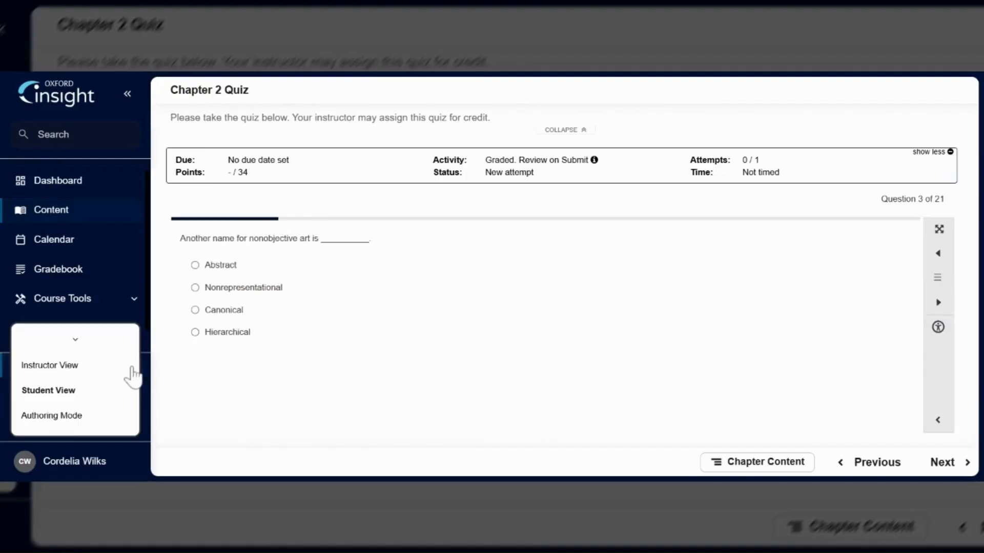
left_click(70, 424)
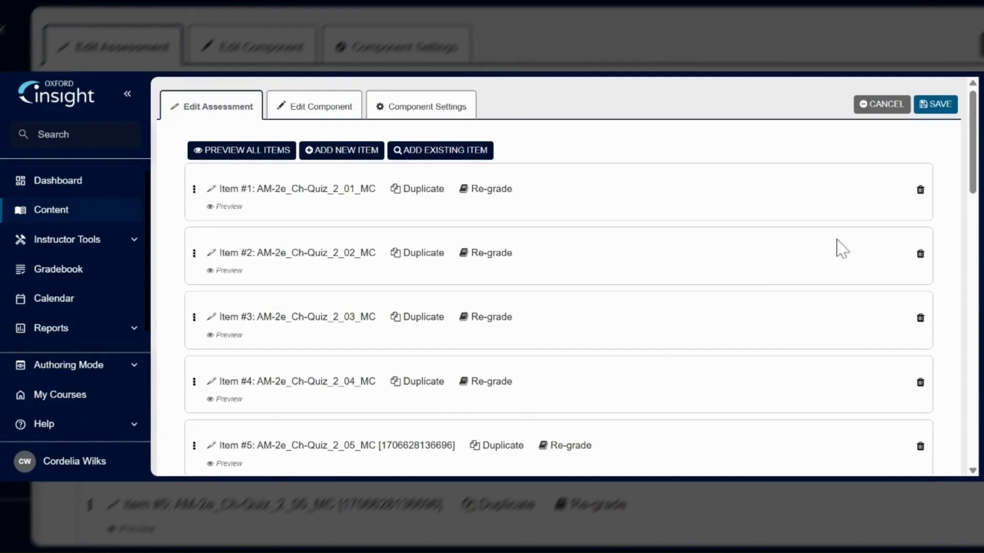
- Delete the New question 1 item from the quiz's item list
left_click_drag(972, 187, 980, 467)
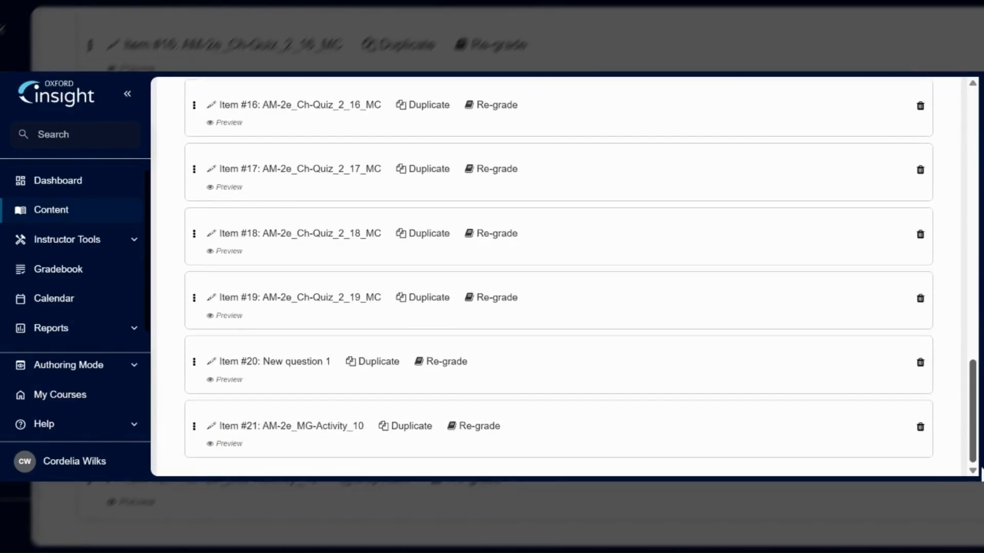
left_click(921, 371)
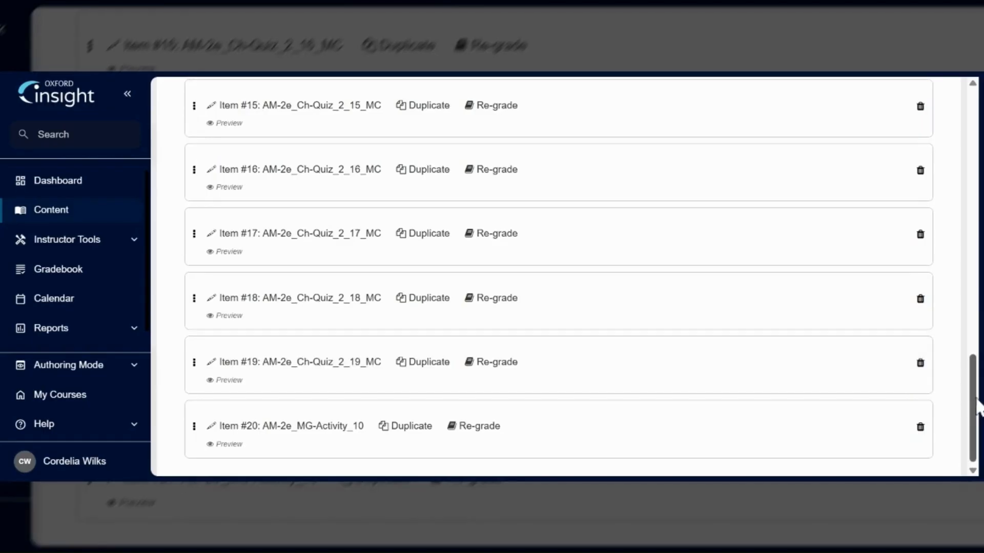
left_click_drag(978, 408, 978, 144)
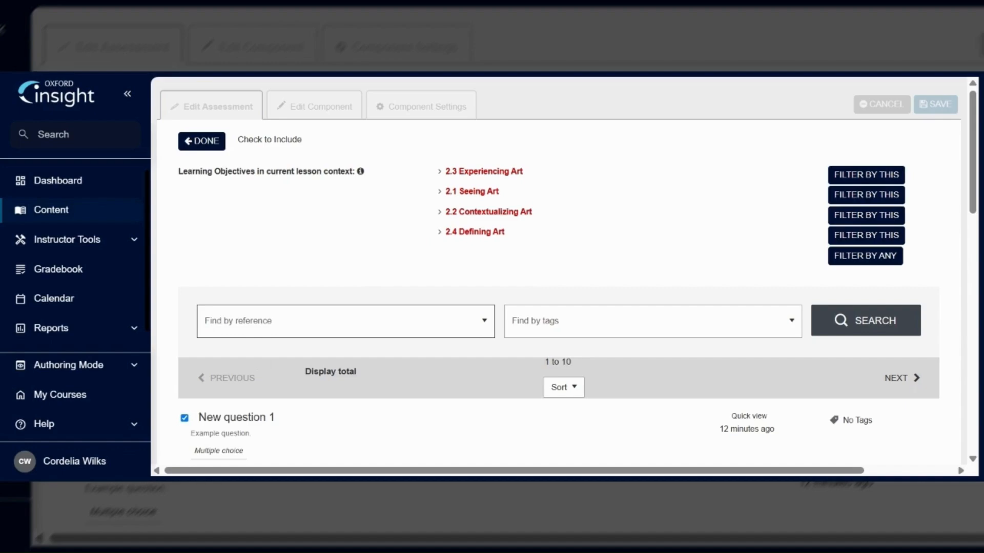
- Search existing items by reference New question, add New question 1 to the quiz, and save
left_click(328, 321)
type("New question")
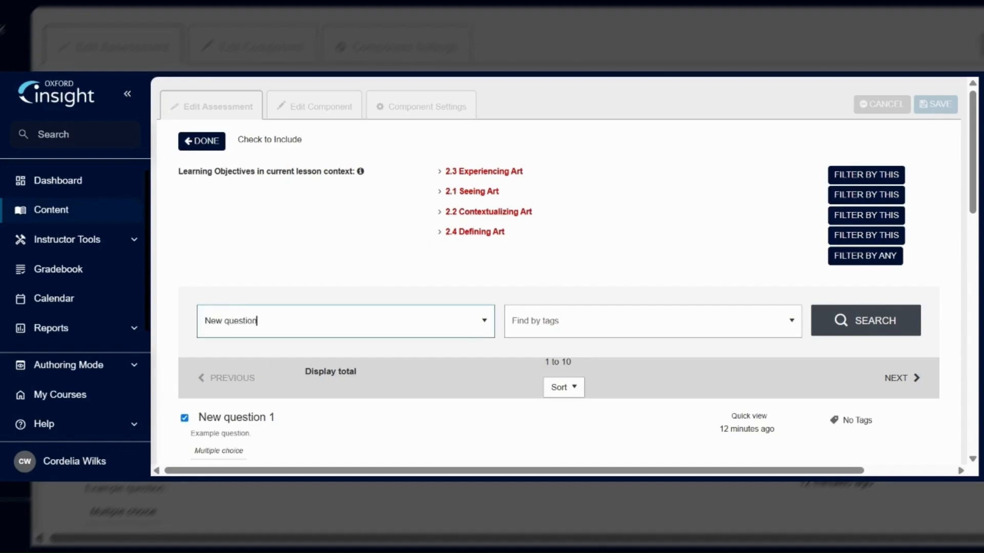
key("Return")
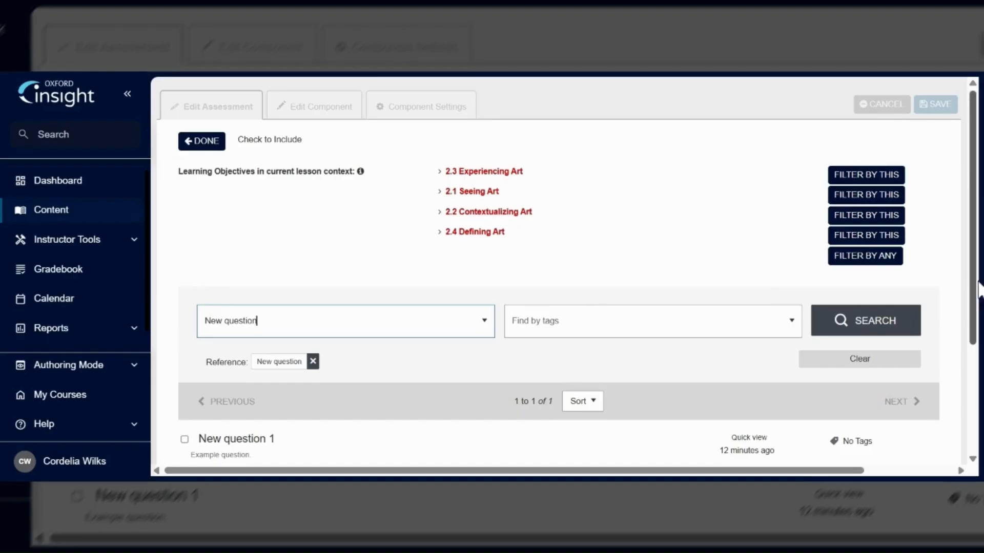
scroll(611, 374, "down", 2)
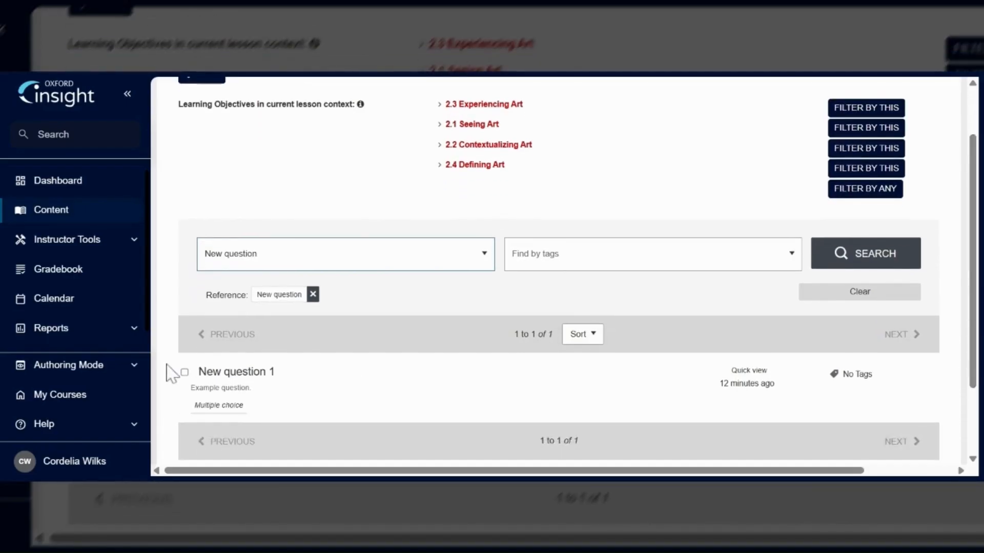
left_click(184, 372)
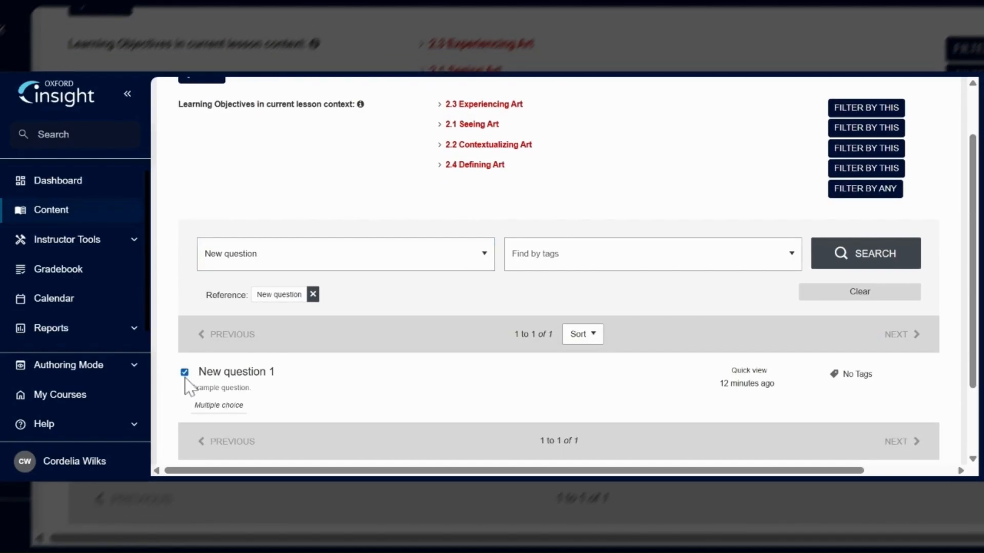
left_click_drag(973, 329, 975, 277)
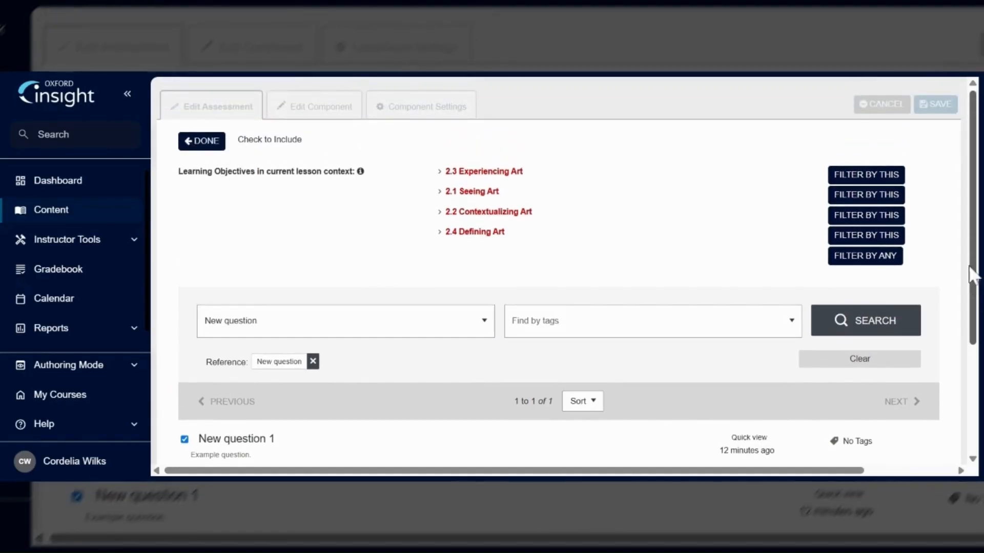
left_click(204, 143)
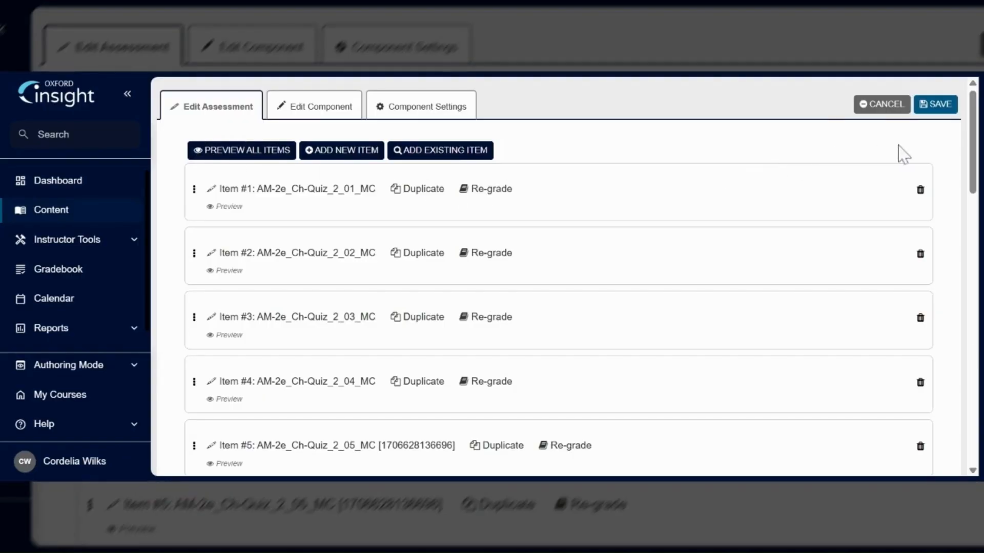
left_click(934, 105)
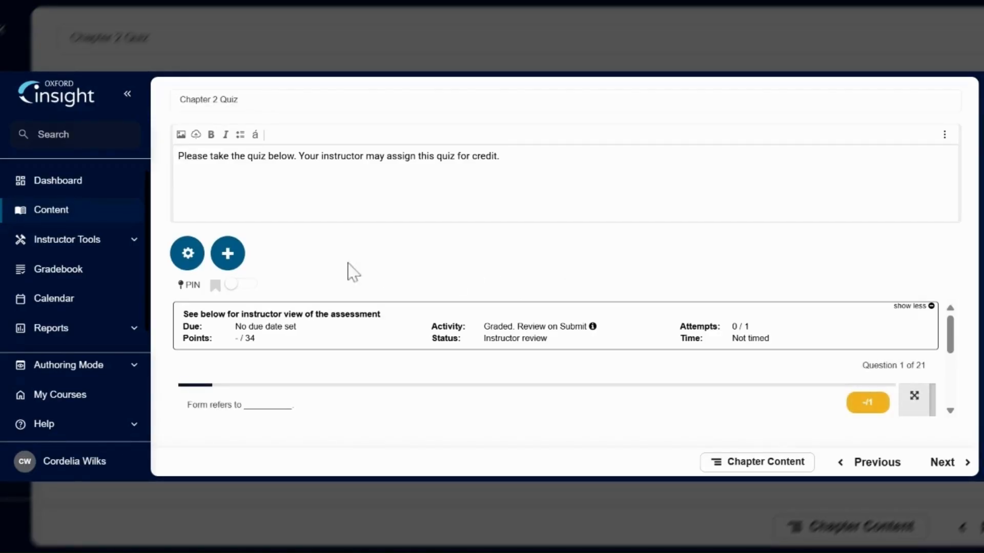
- Go to the course home page and create a new chapter from the chapter library
left_click(119, 215)
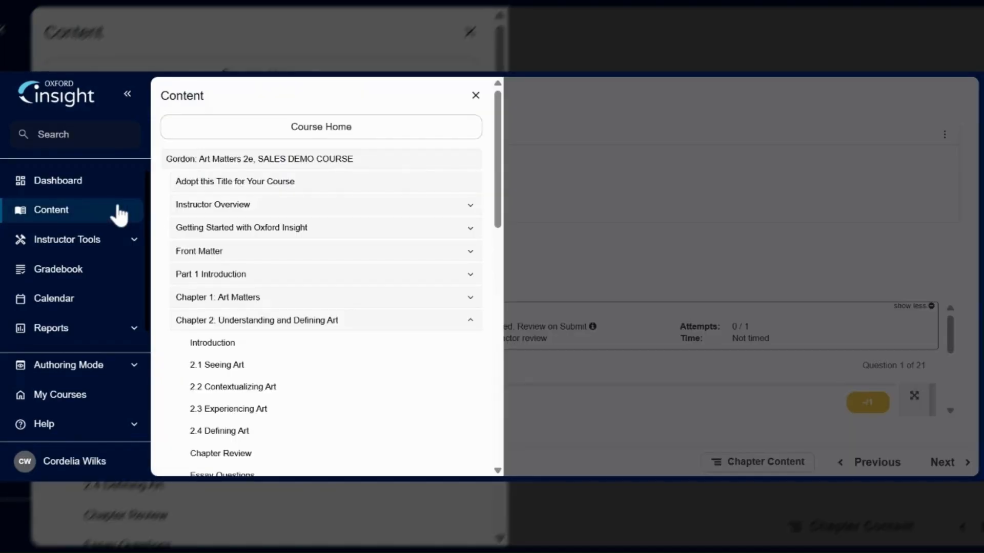
left_click(242, 132)
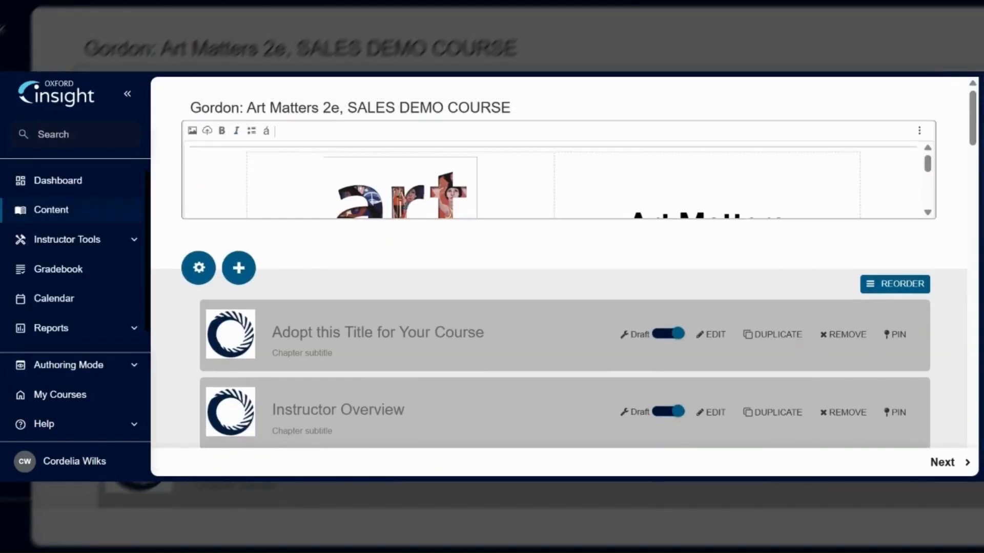
left_click(239, 274)
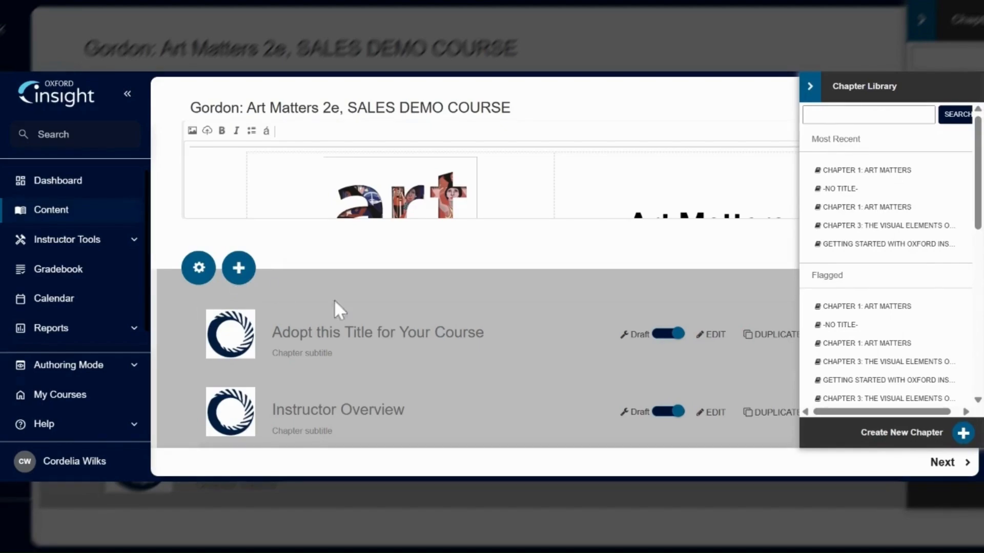
left_click(963, 434)
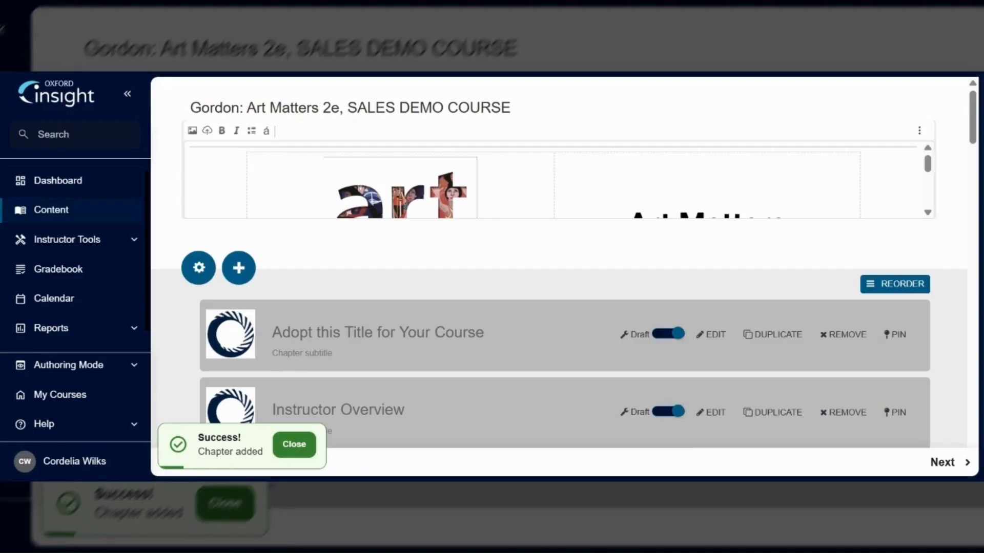
- Name the new chapter at the end of the list Example Chapter with the subtitle Subtitle Example
scroll(974, 151, "down", 1)
scroll(975, 151, "down", 20)
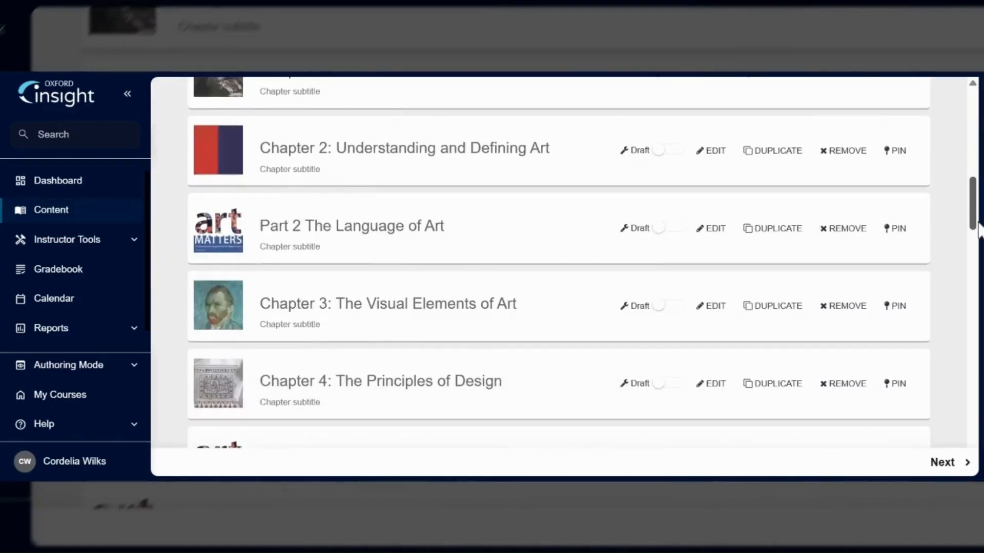
scroll(559, 261, "down", 10)
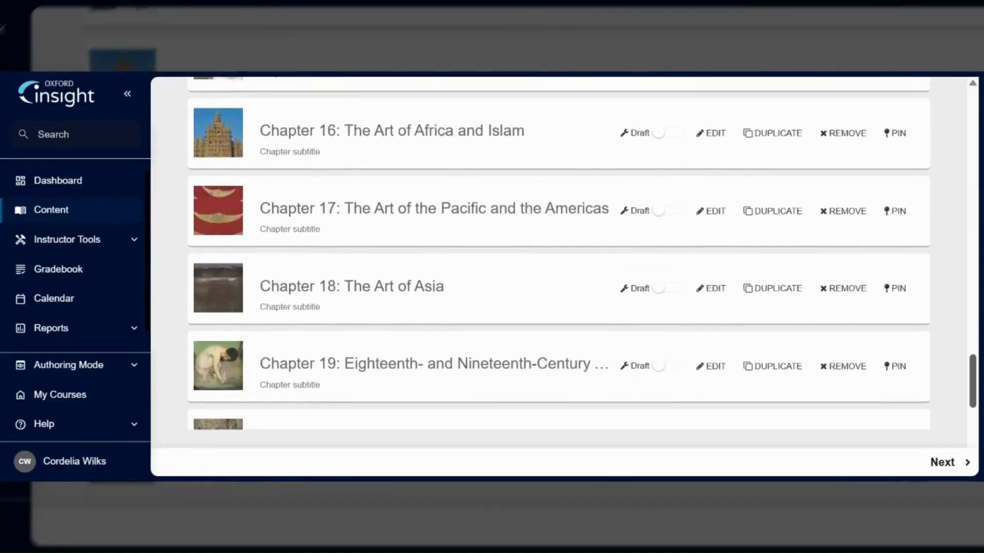
left_click_drag(972, 382, 973, 427)
left_click(313, 343)
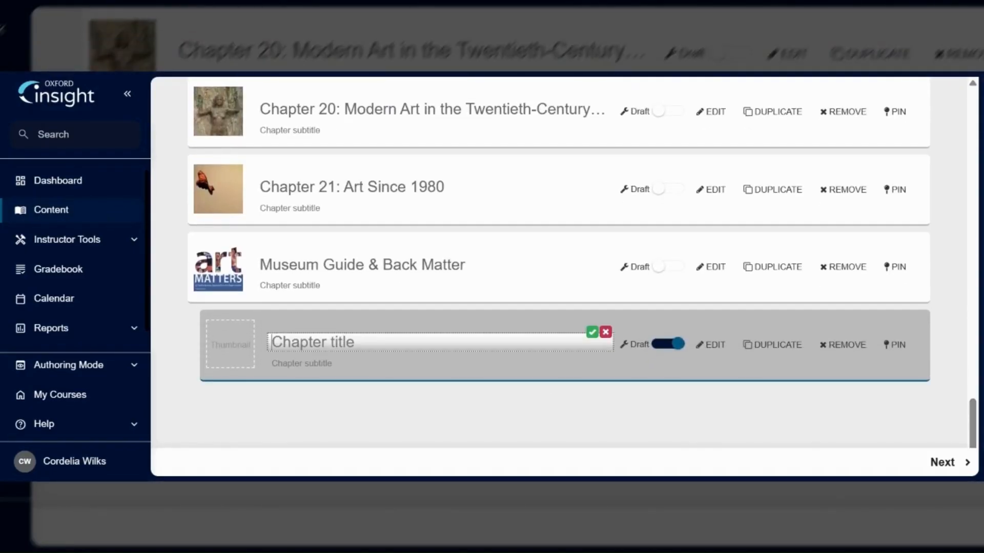
type("Example Chapter")
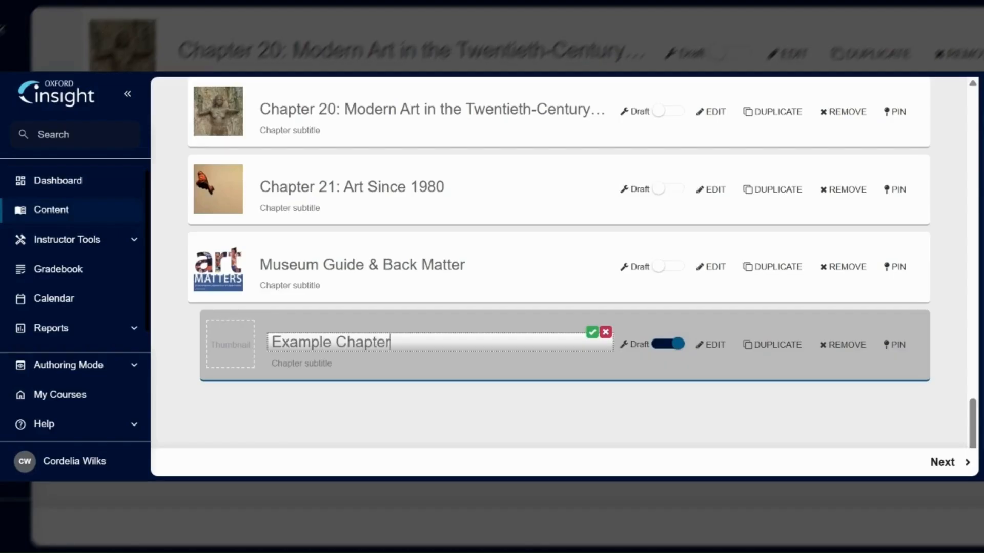
left_click(591, 333)
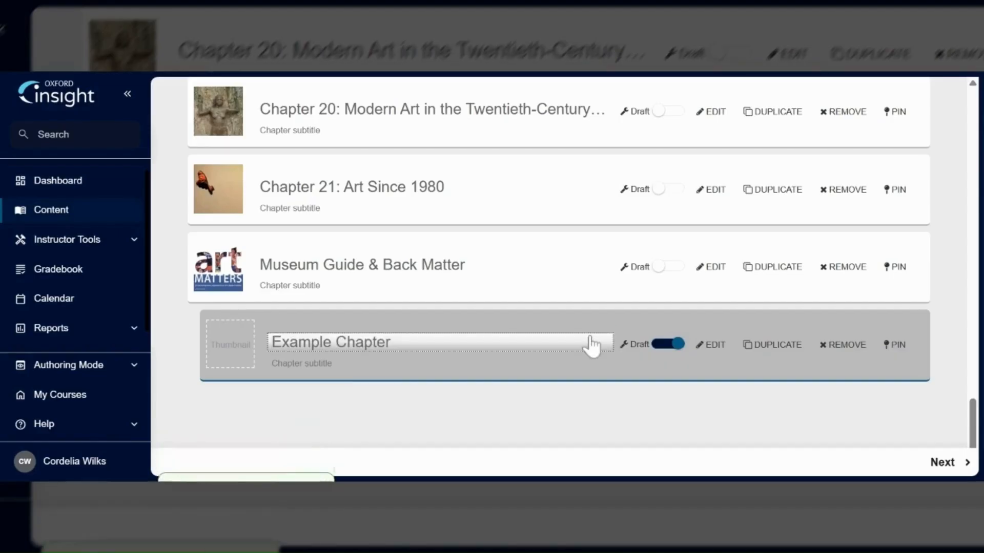
left_click(302, 363)
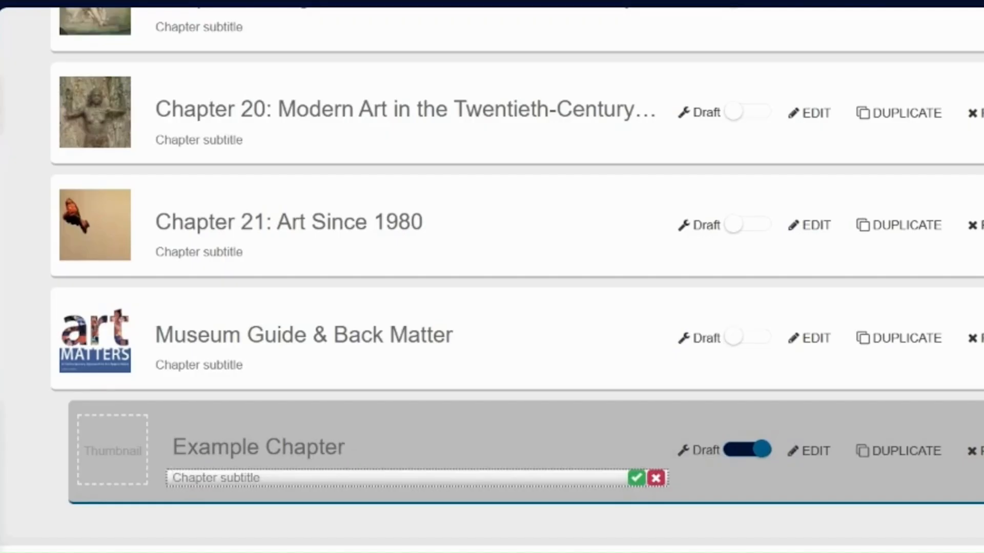
type("Subtitle Example")
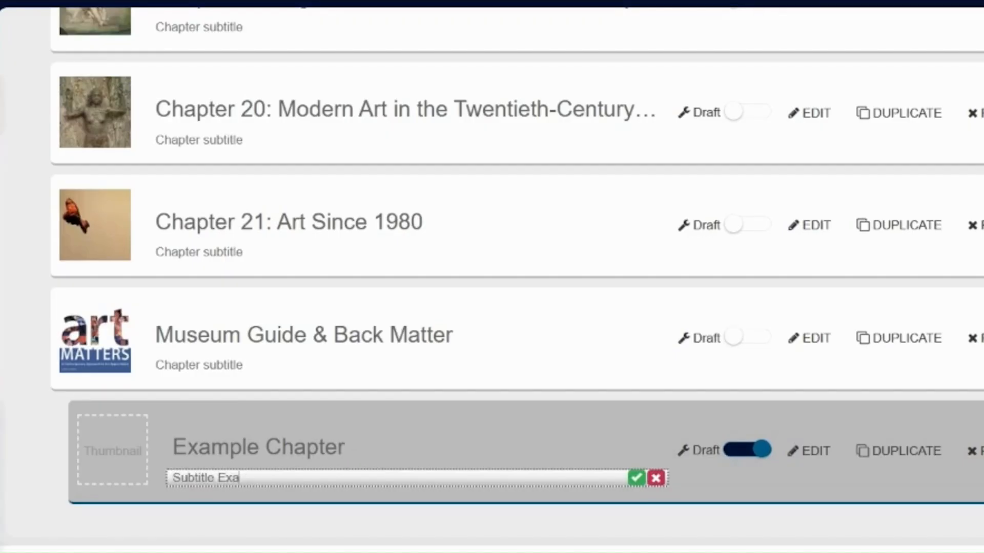
left_click(635, 479)
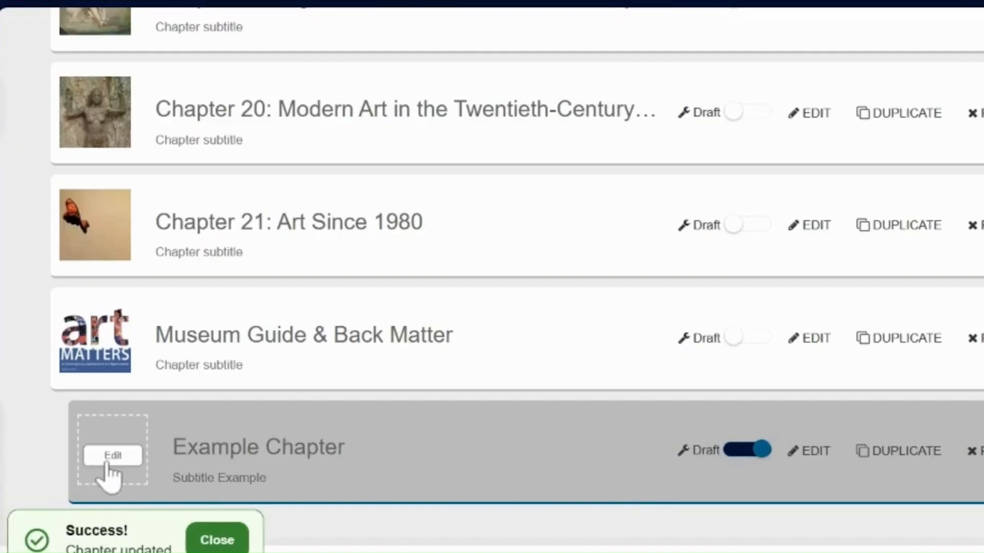
- Set the new chapter's thumbnail to the Art Matters cover image from the media library
left_click(109, 460)
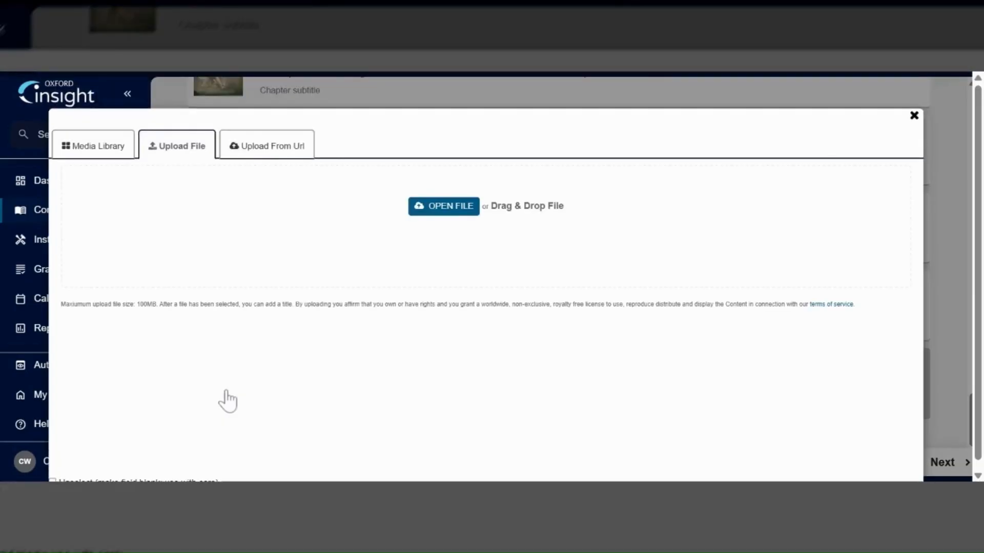
left_click(107, 154)
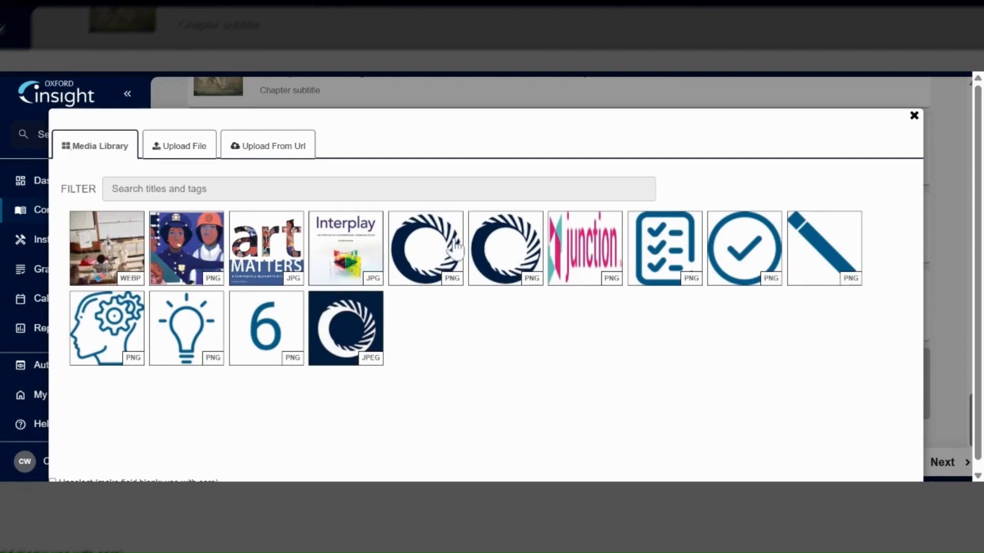
left_click(287, 241)
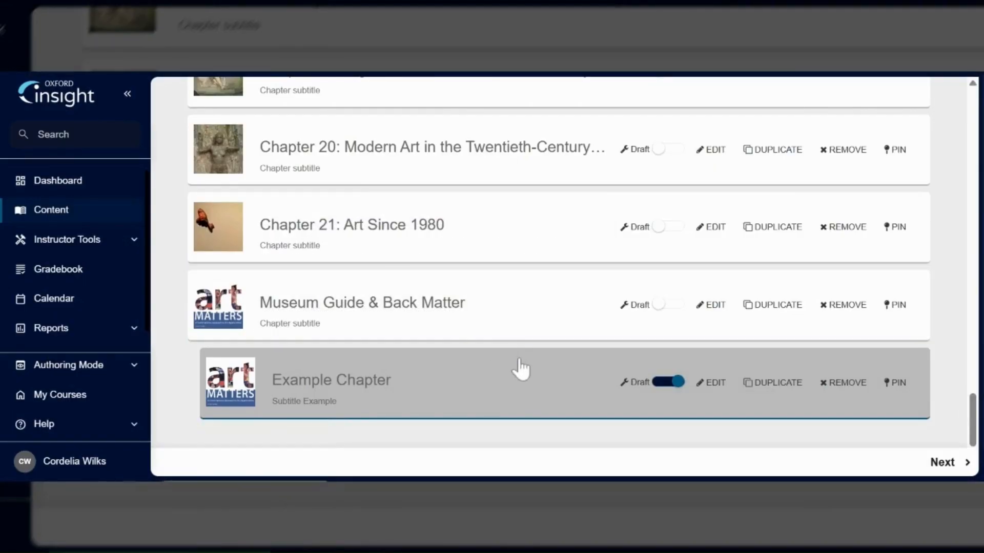
- Open the new chapter and save the description Example description
left_click(717, 385)
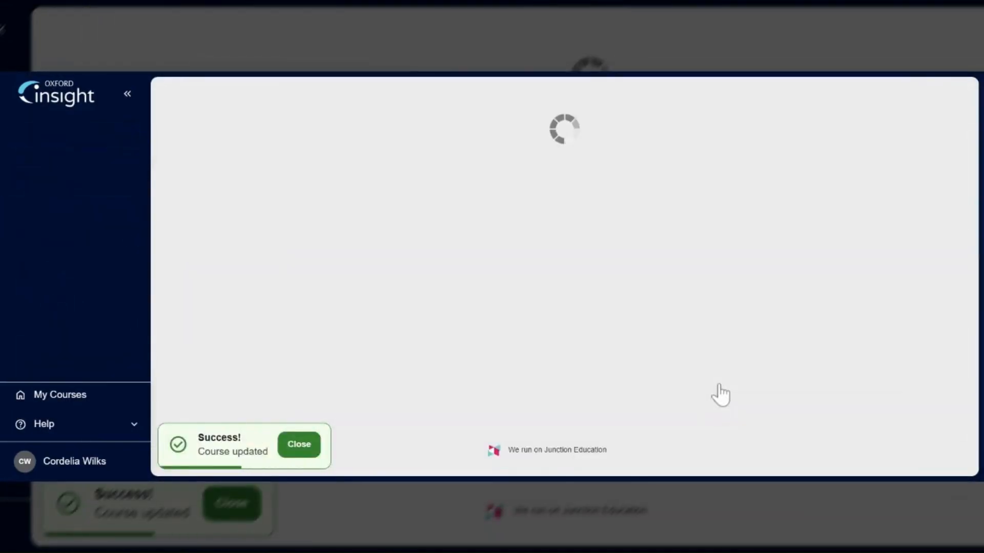
left_click(260, 124)
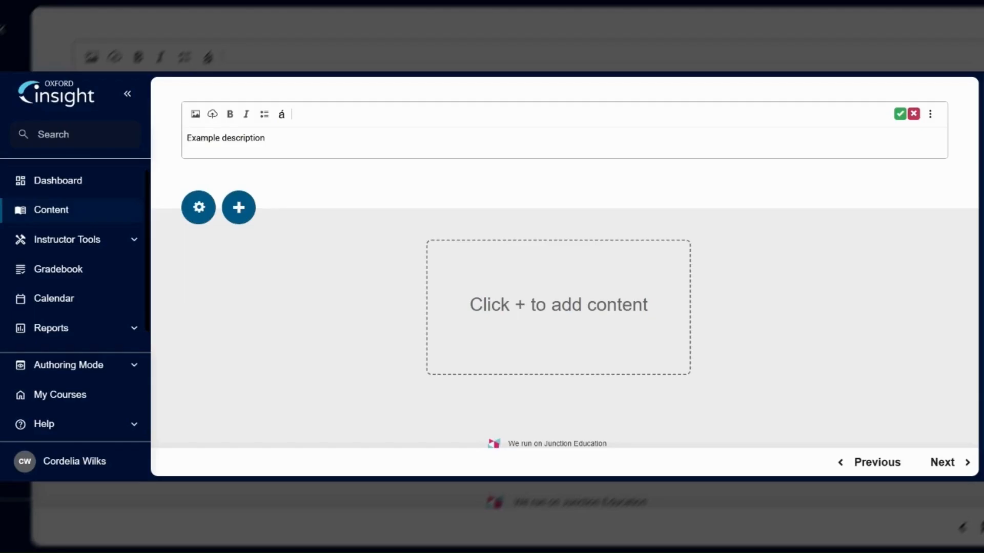
left_click(900, 115)
- Create a new page in the chapter titled Example title with the subtitle Example subtitle
left_click(239, 207)
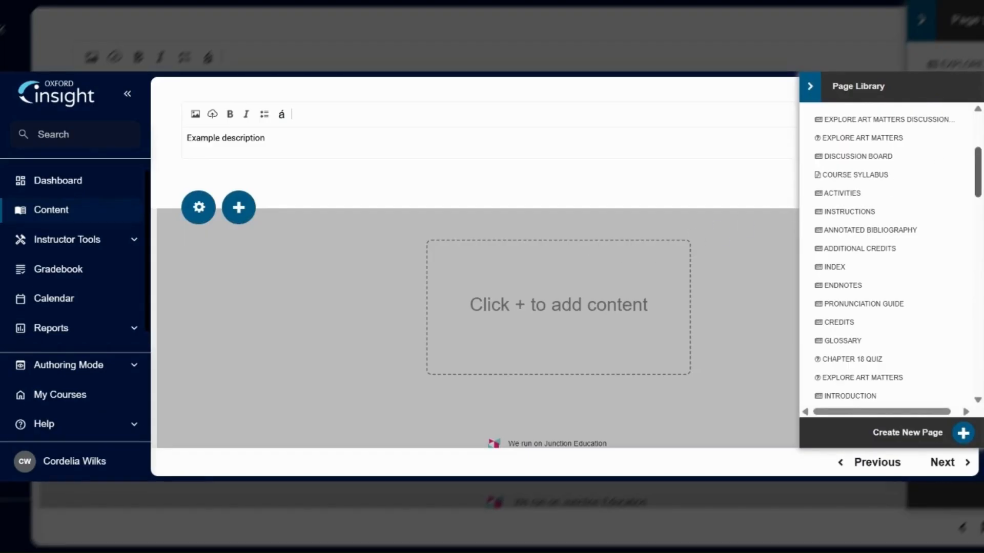
left_click_drag(979, 165, 973, 203)
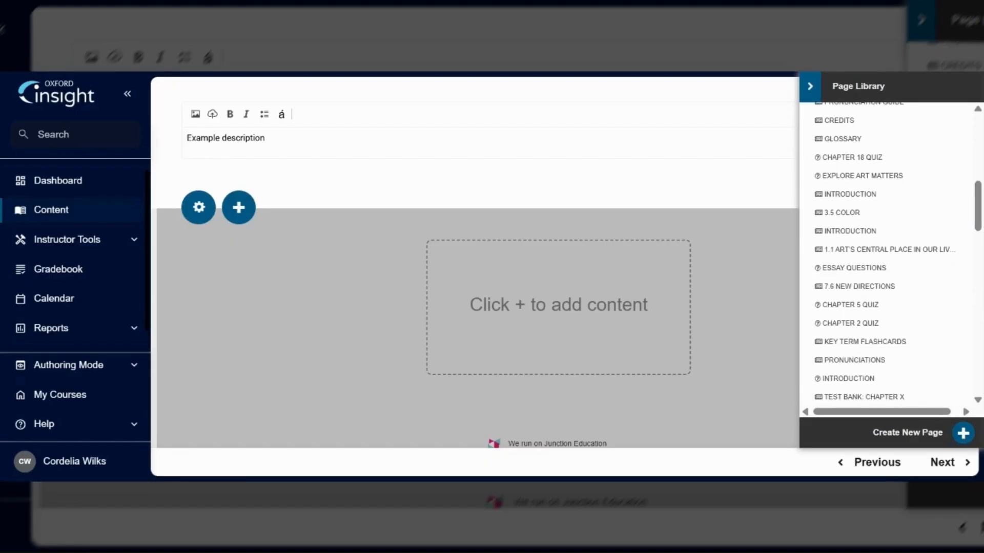
left_click(962, 434)
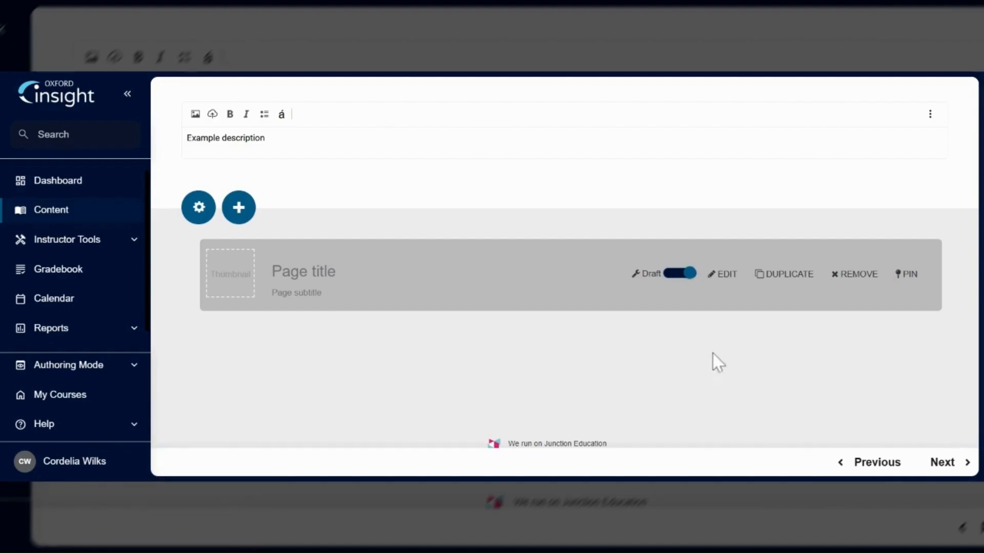
left_click(522, 271)
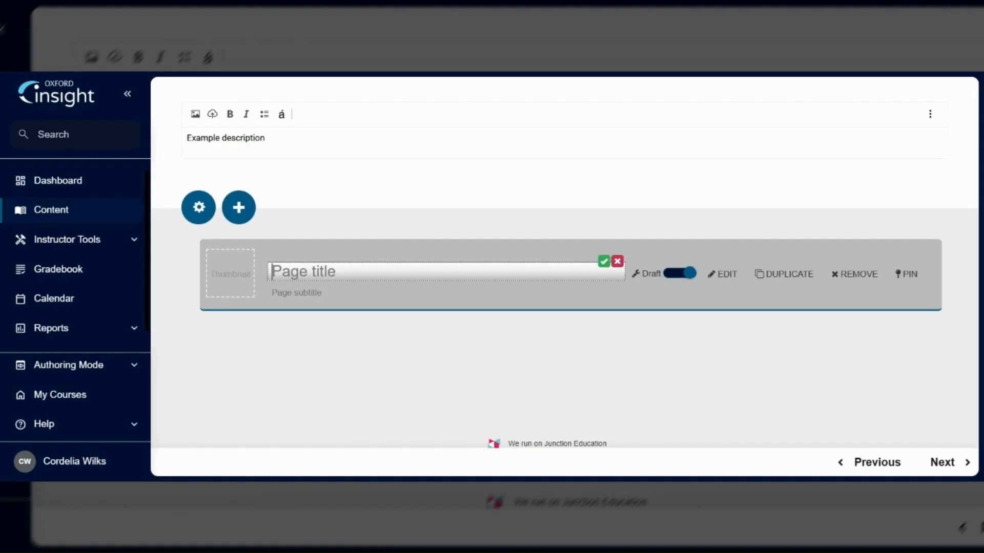
type("Example title")
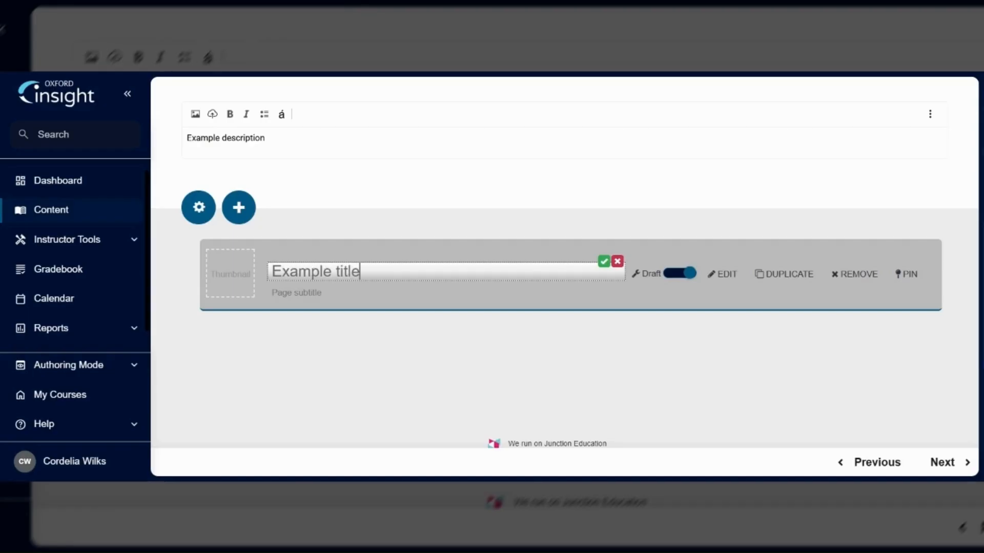
left_click(604, 261)
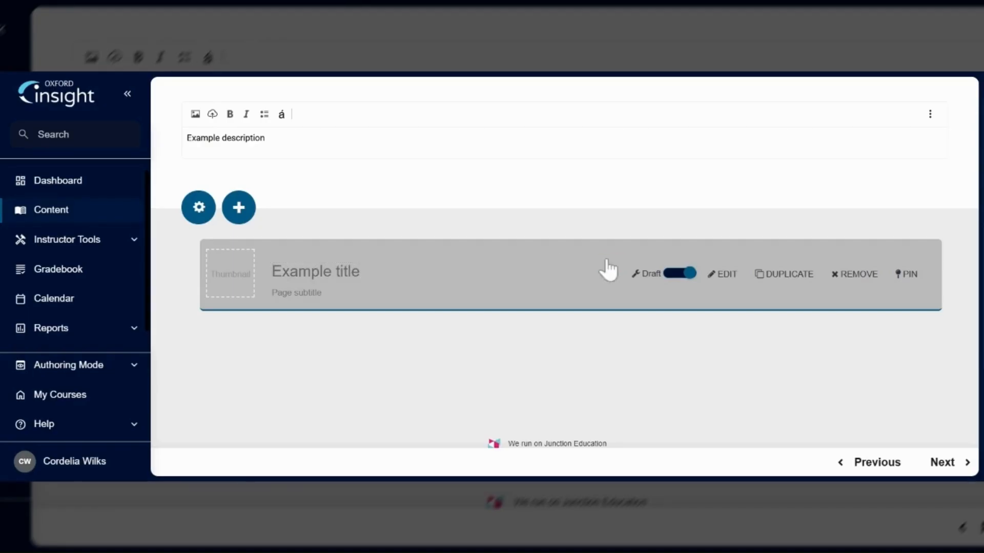
left_click(358, 293)
type("Example subtitle")
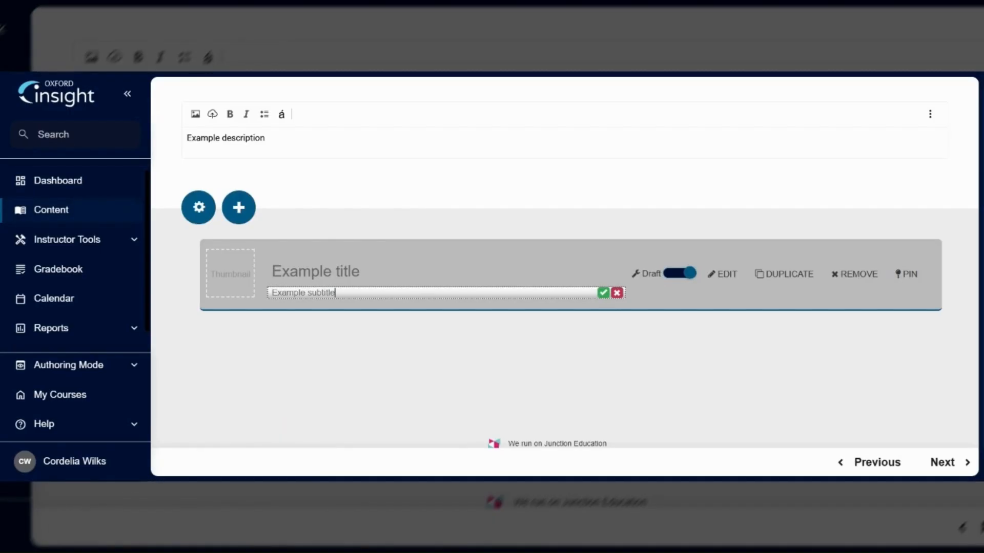
left_click(604, 293)
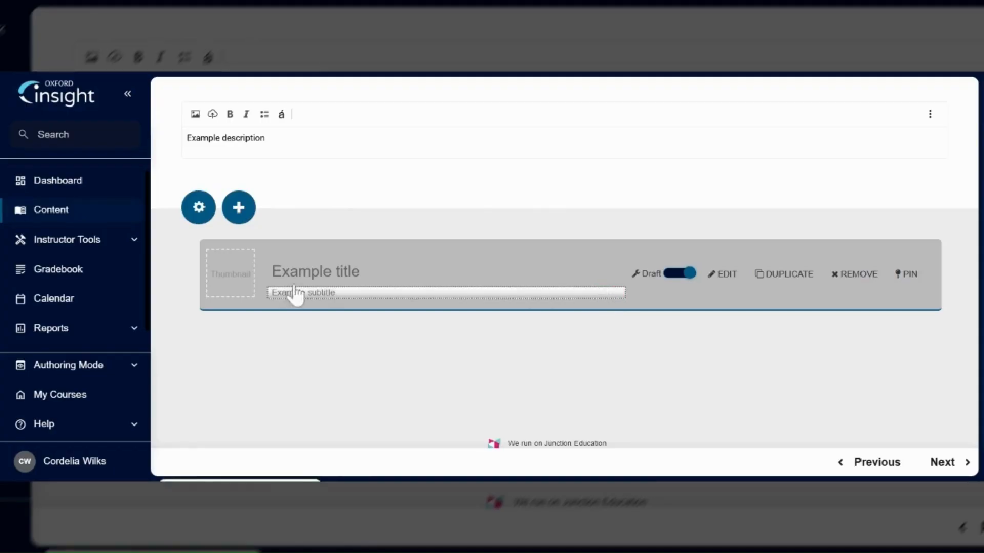
- Set the page's thumbnail to the Oxford logo image from the media library
left_click(230, 278)
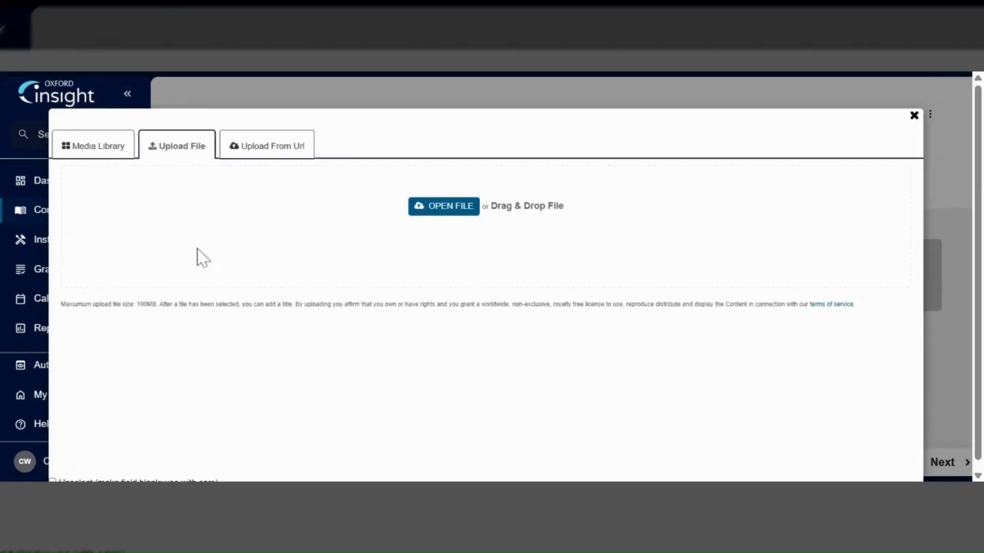
left_click(114, 153)
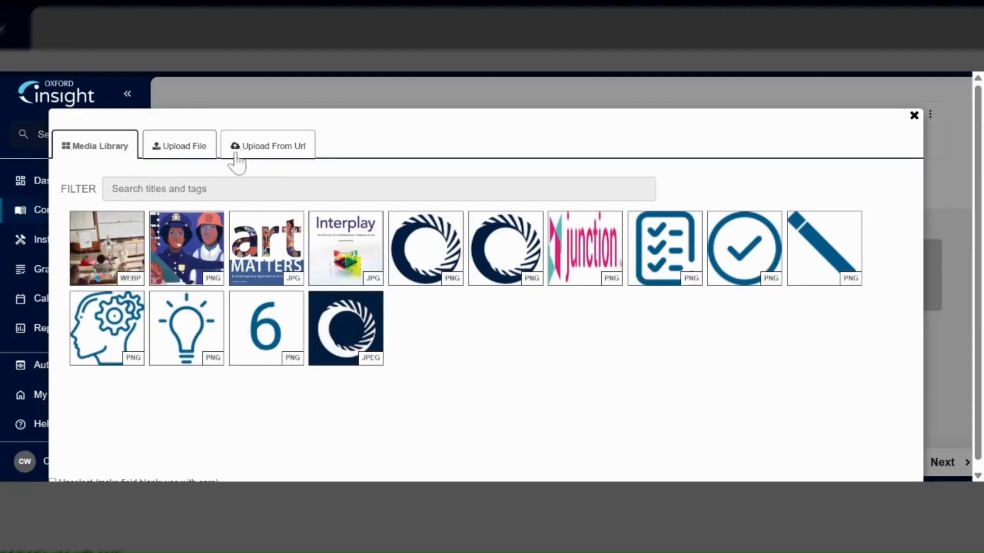
left_click(267, 153)
left_click(100, 149)
left_click(501, 264)
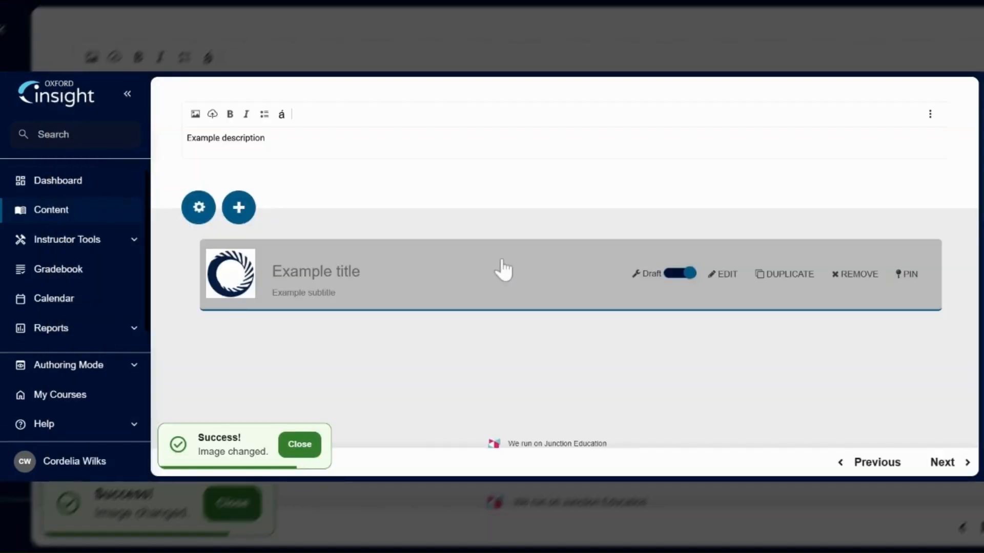
- Open the page and create a new Image or File component from the component library
left_click(721, 279)
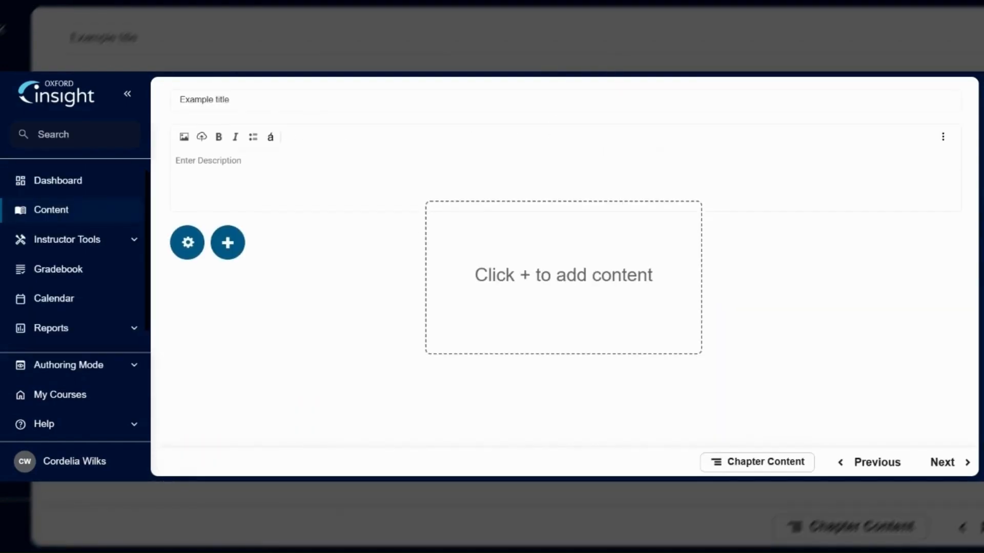
left_click(555, 289)
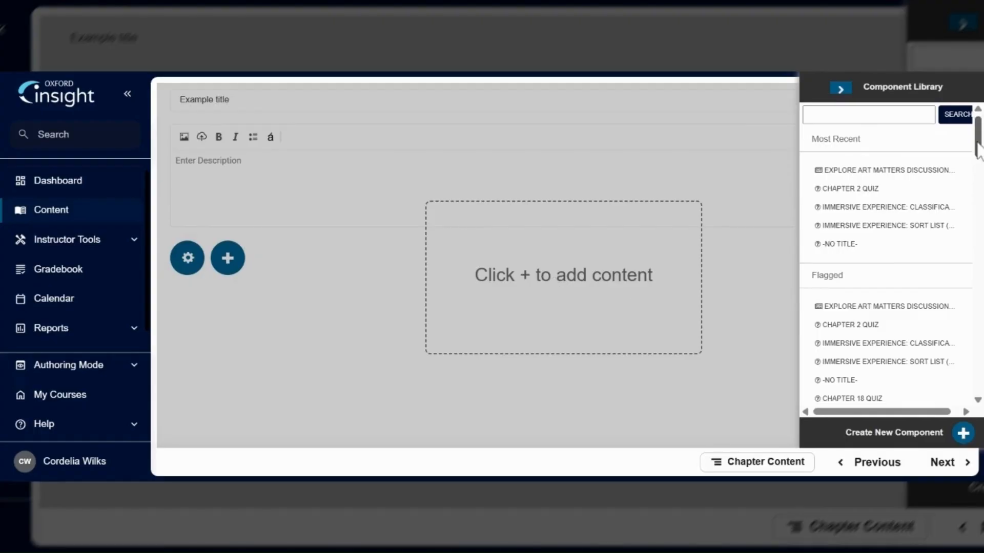
left_click_drag(977, 144, 979, 225)
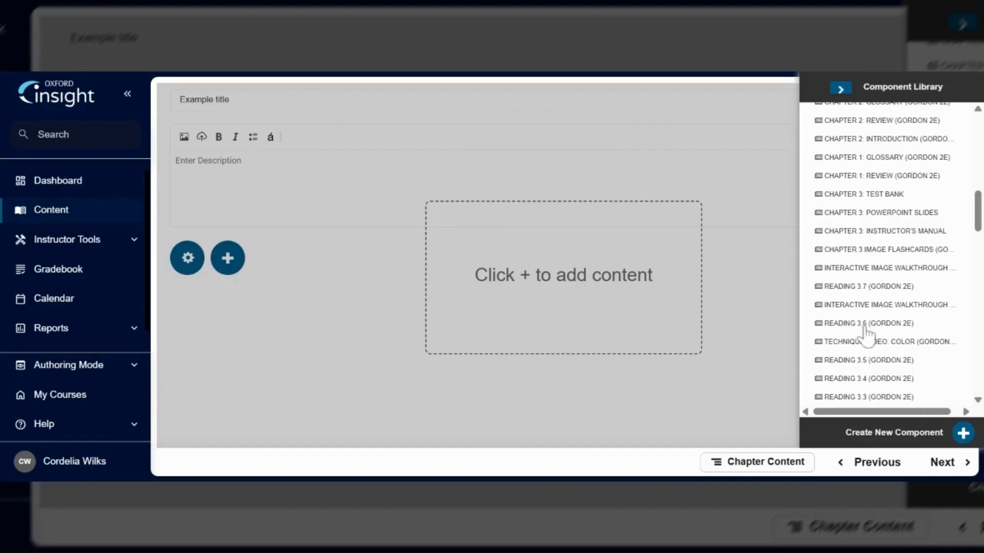
left_click(964, 433)
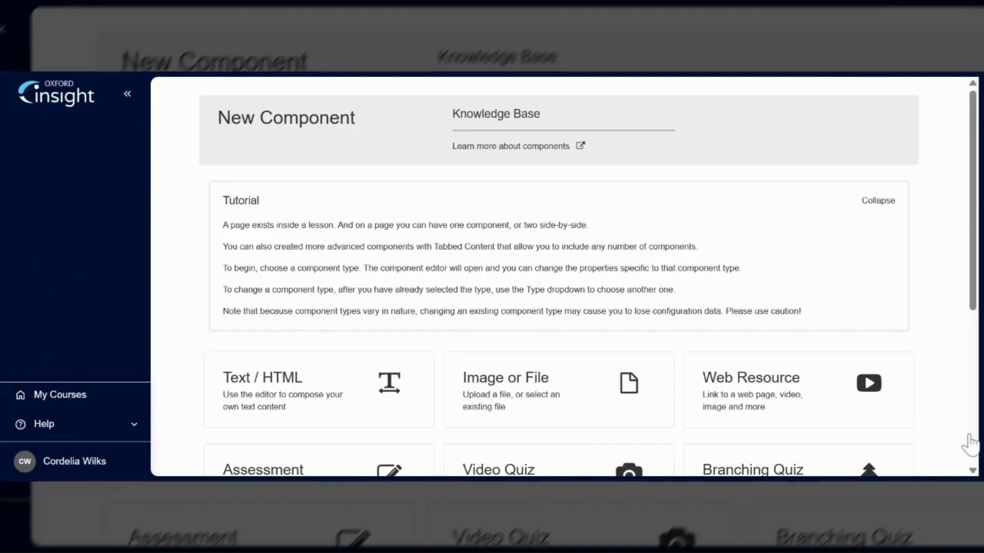
scroll(979, 296, "down", 2)
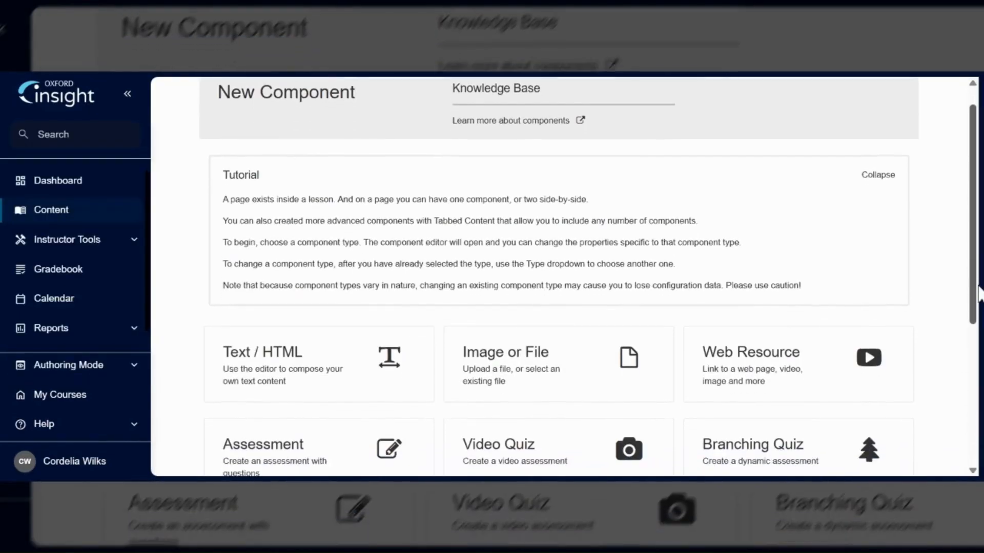
scroll(980, 293, "down", 3)
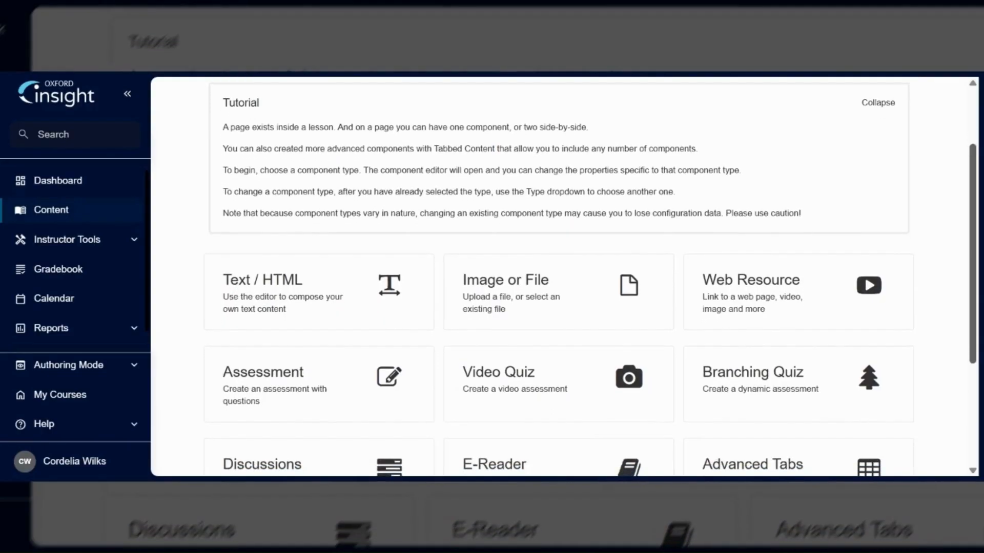
scroll(563, 276, "down", 3)
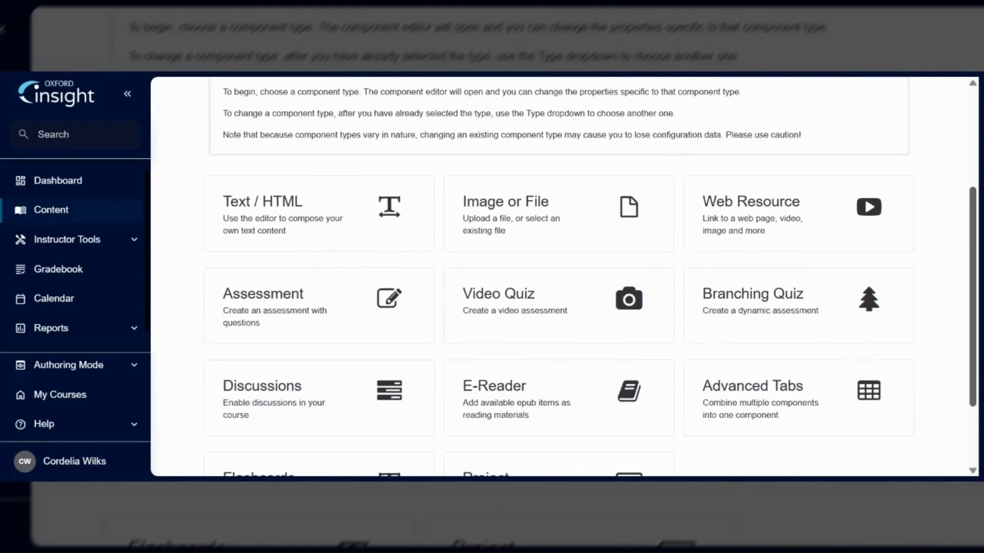
left_click(638, 222)
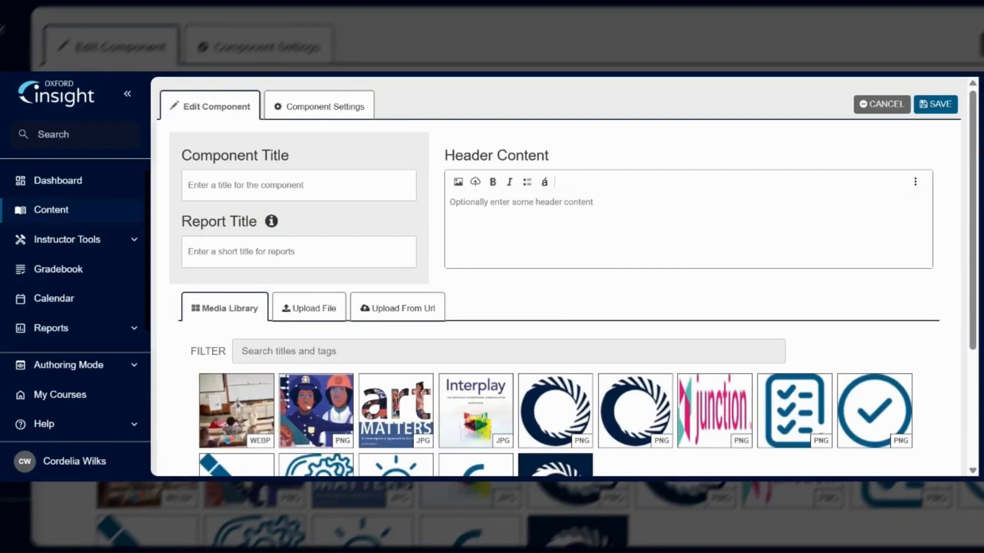
- Set the component title to Title and the header content to Instructions for students
left_click(299, 185)
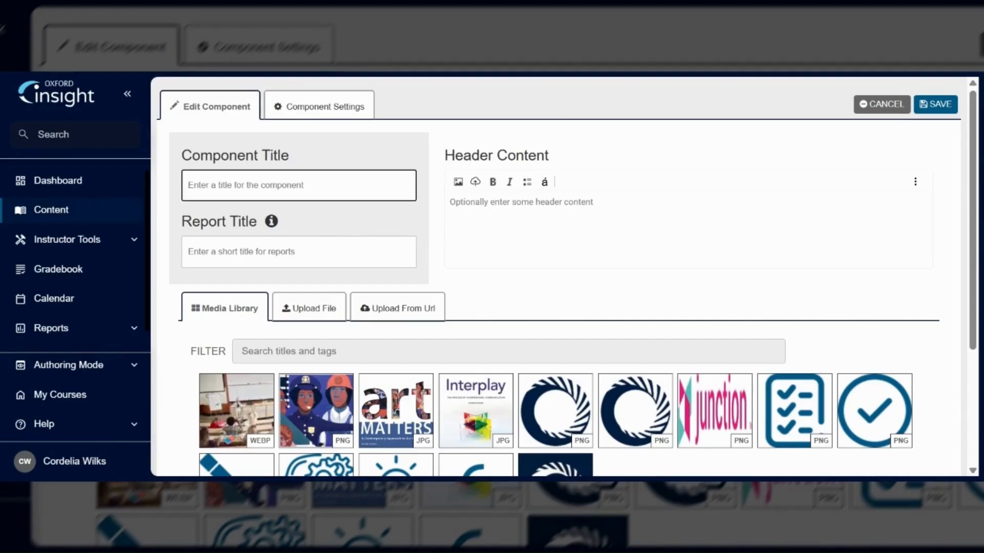
type("Title")
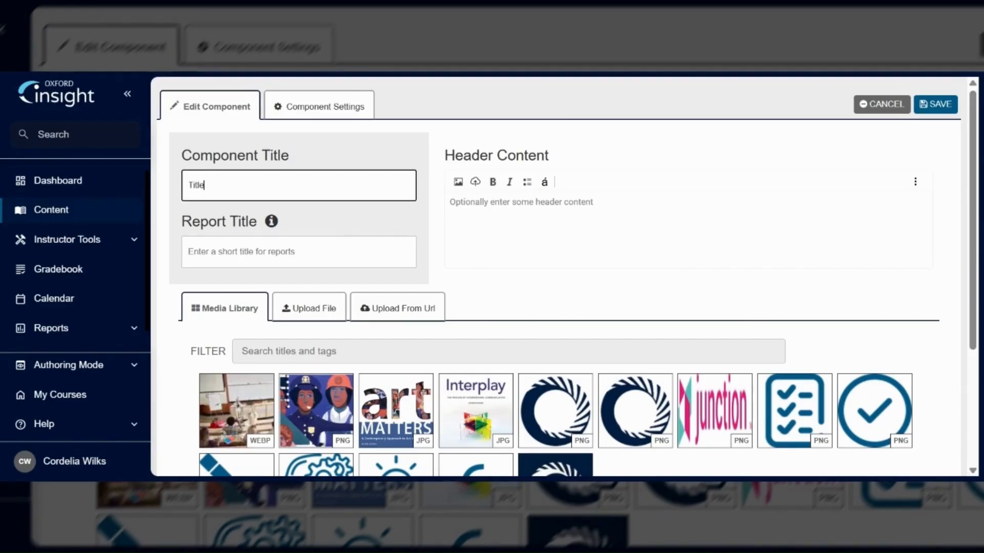
left_click(451, 218)
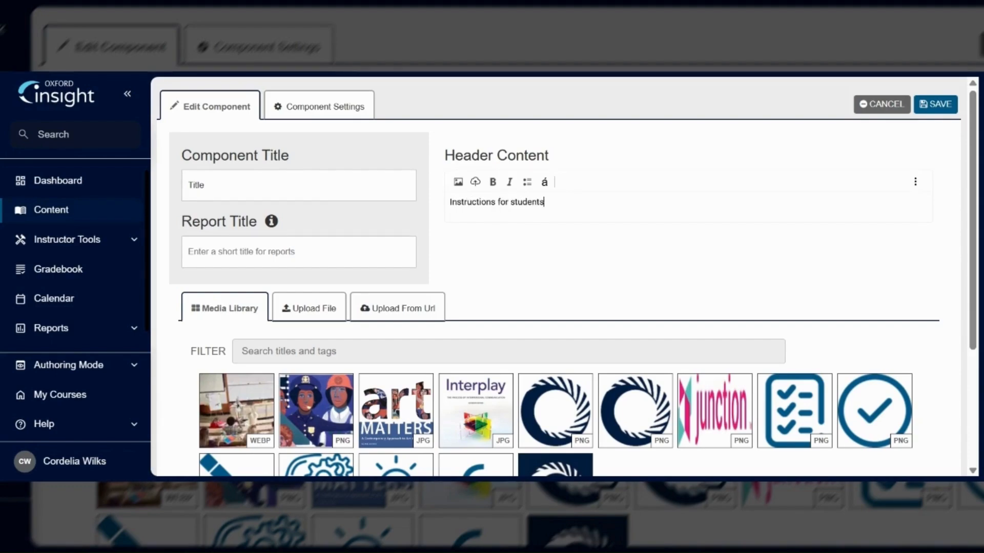
- Select the PNG illustration of two uniformed workers from the media library as the component's image and save the component
left_click(322, 311)
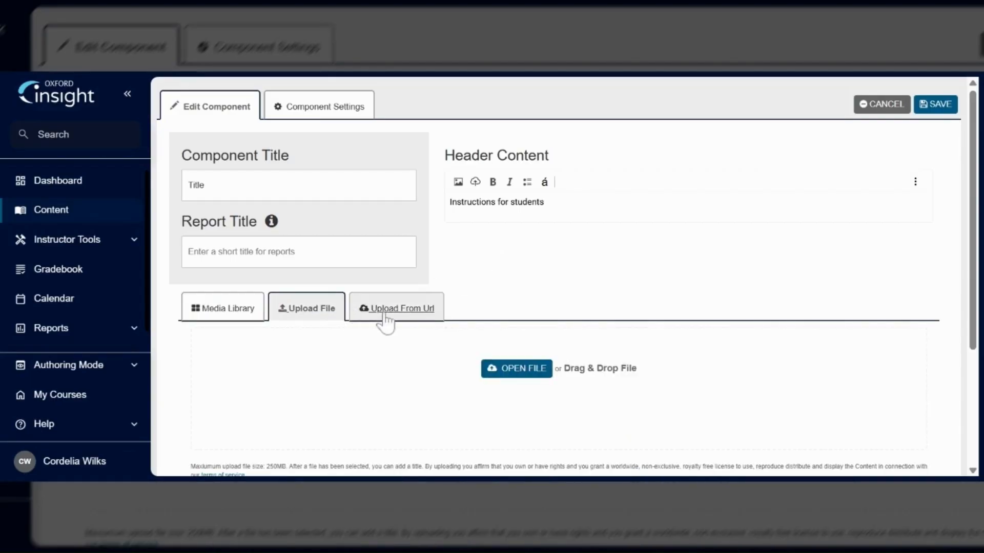
left_click(410, 321)
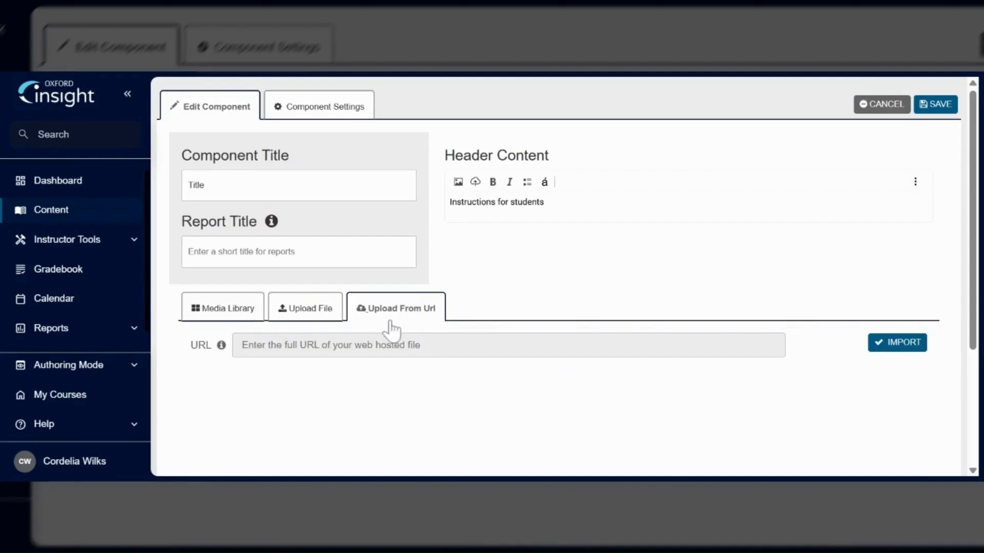
left_click(234, 314)
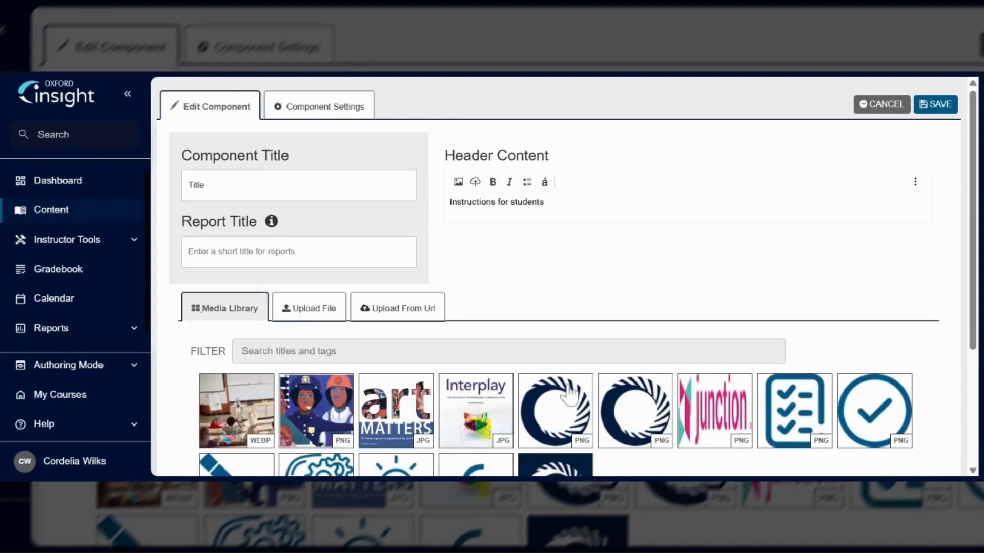
left_click_drag(972, 347, 973, 391)
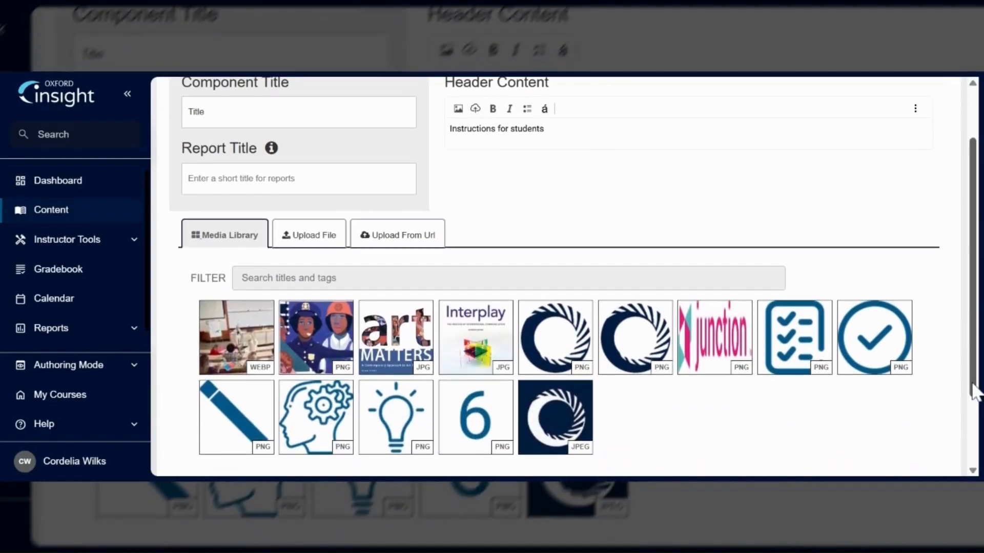
left_click(337, 342)
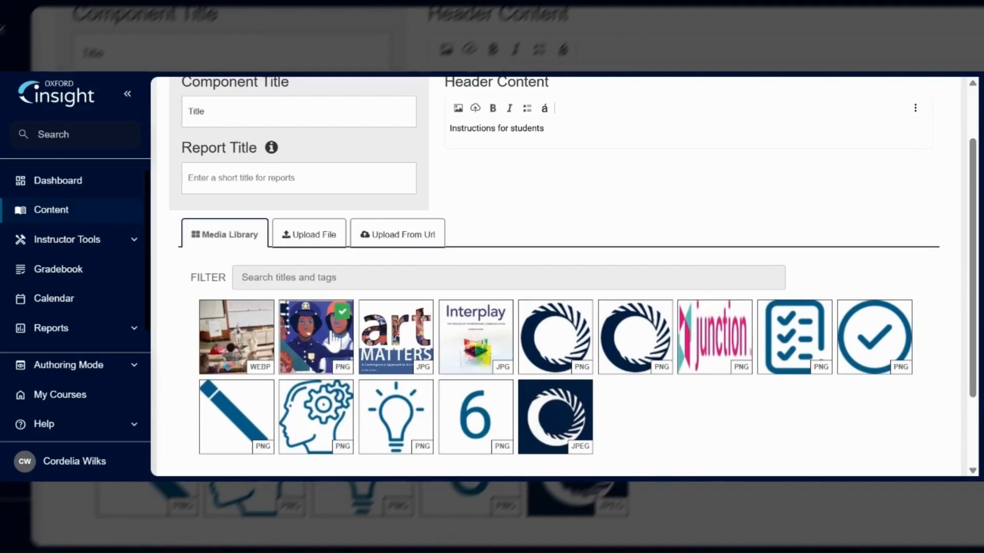
left_click_drag(978, 350, 980, 289)
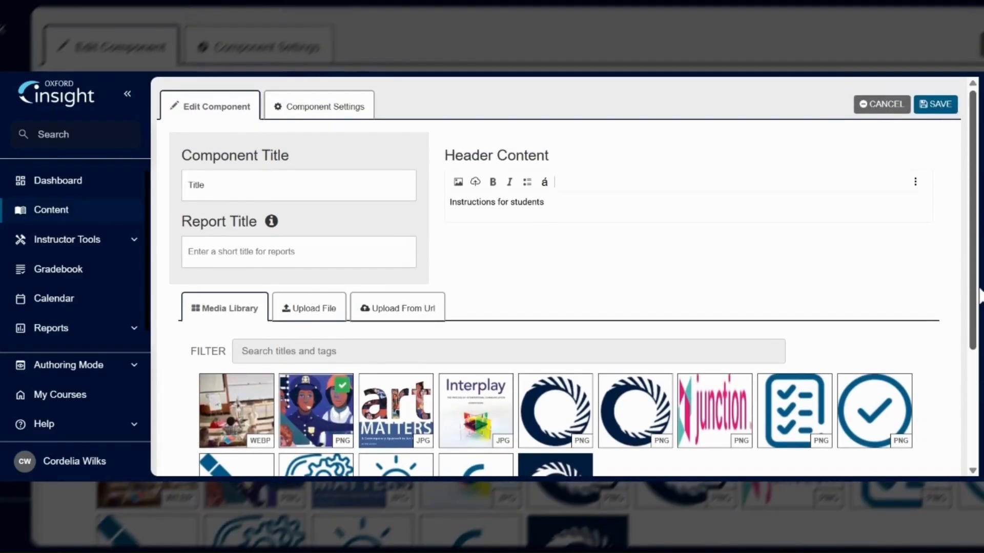
left_click(938, 118)
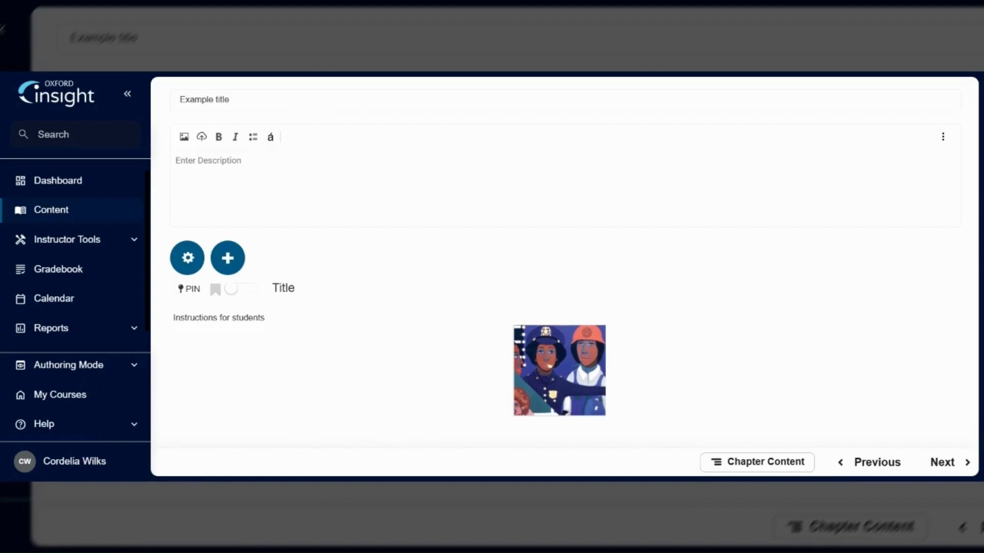
- Switch from Authoring Mode to Student View and expand the Help menu
left_click(86, 373)
left_click(80, 398)
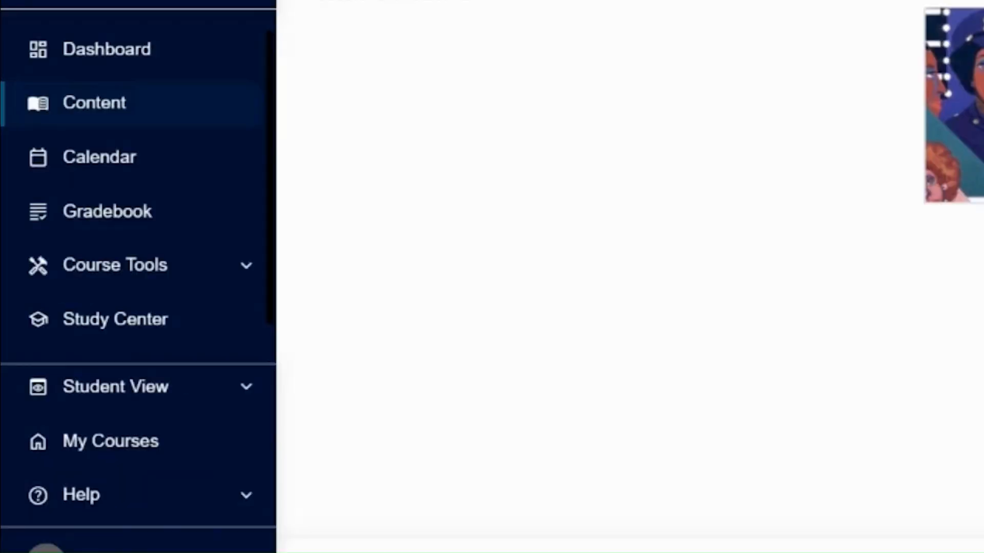
left_click(239, 499)
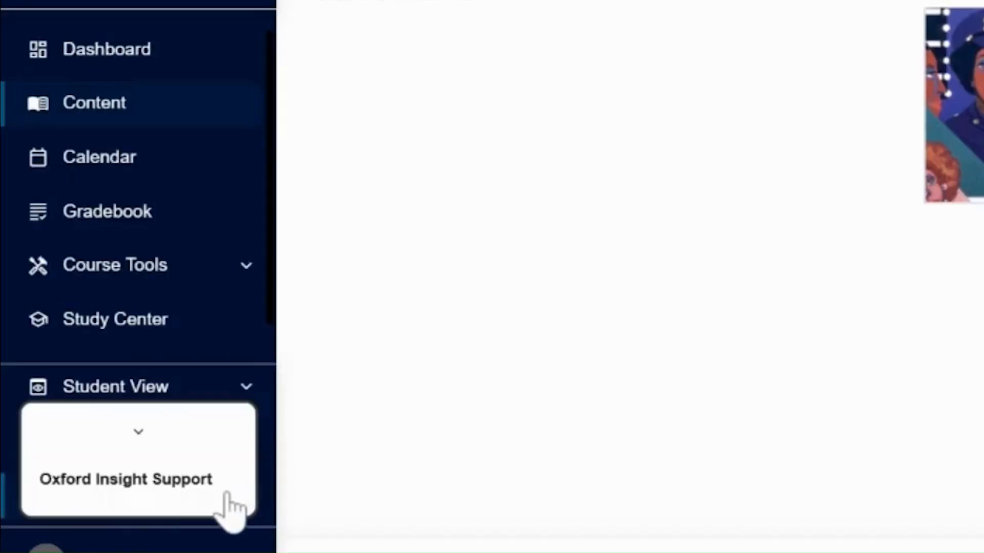